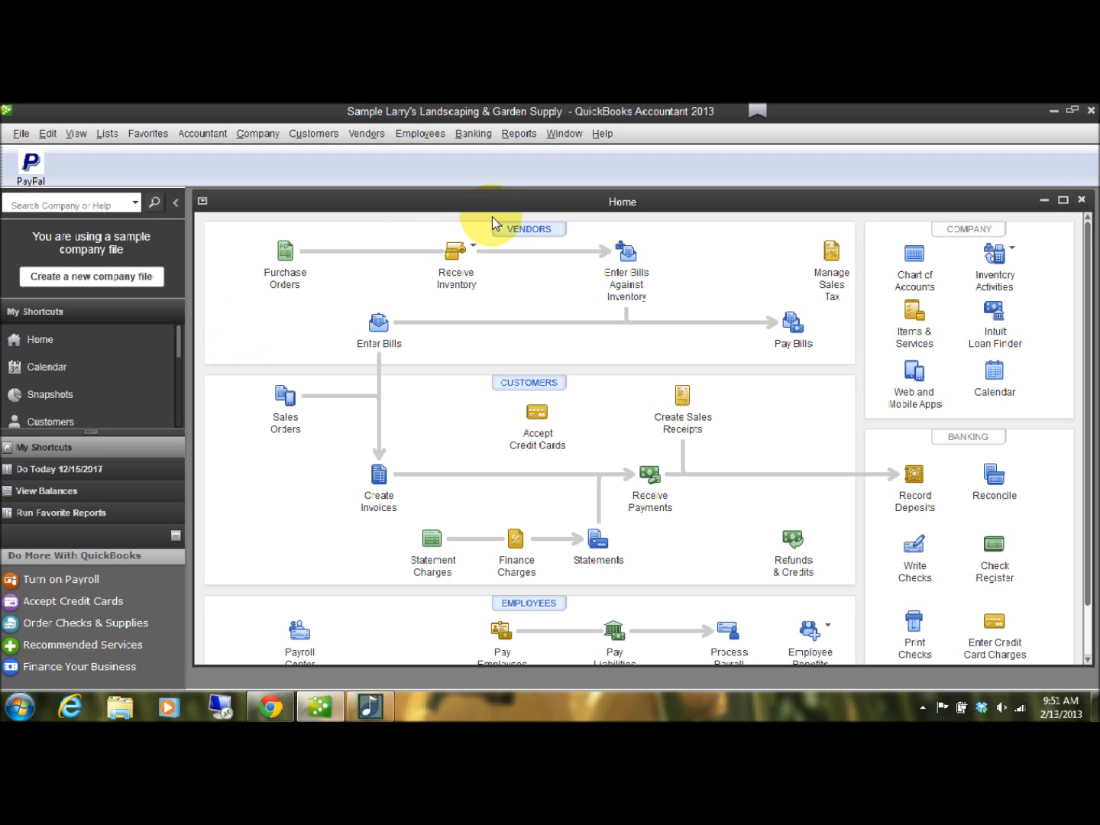
Open the Open Invoices report and review the outstanding customer invoices, selecting invoice 148 under ABC Corp.
{"action": "left_click", "coordinate": [511, 138]}
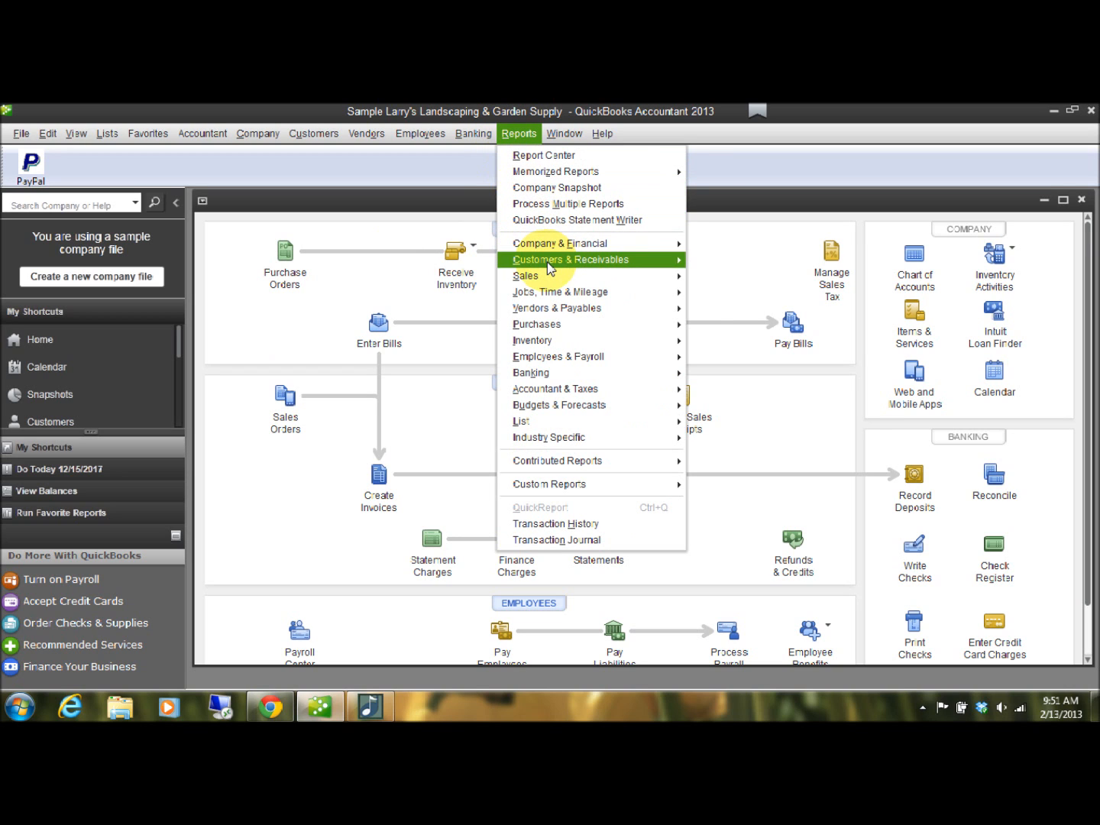
{"action": "mouse_move", "coordinate": [550, 263]}
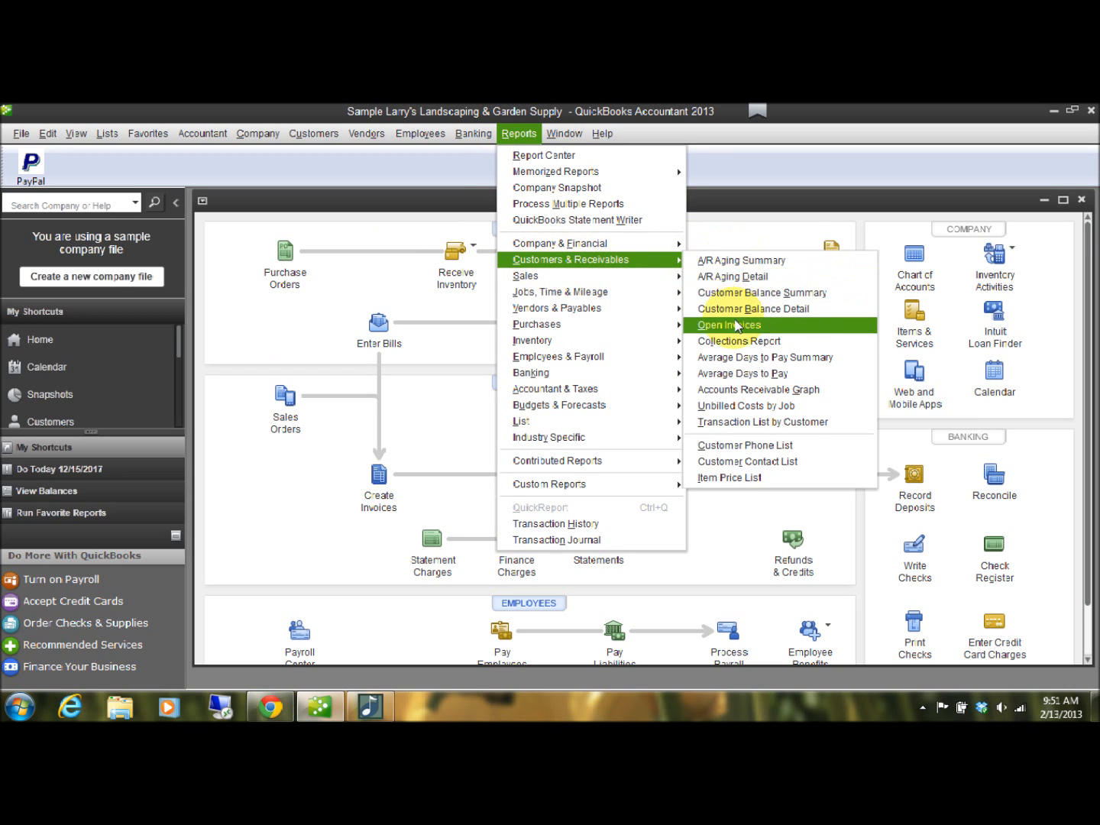
{"action": "left_click", "coordinate": [733, 327]}
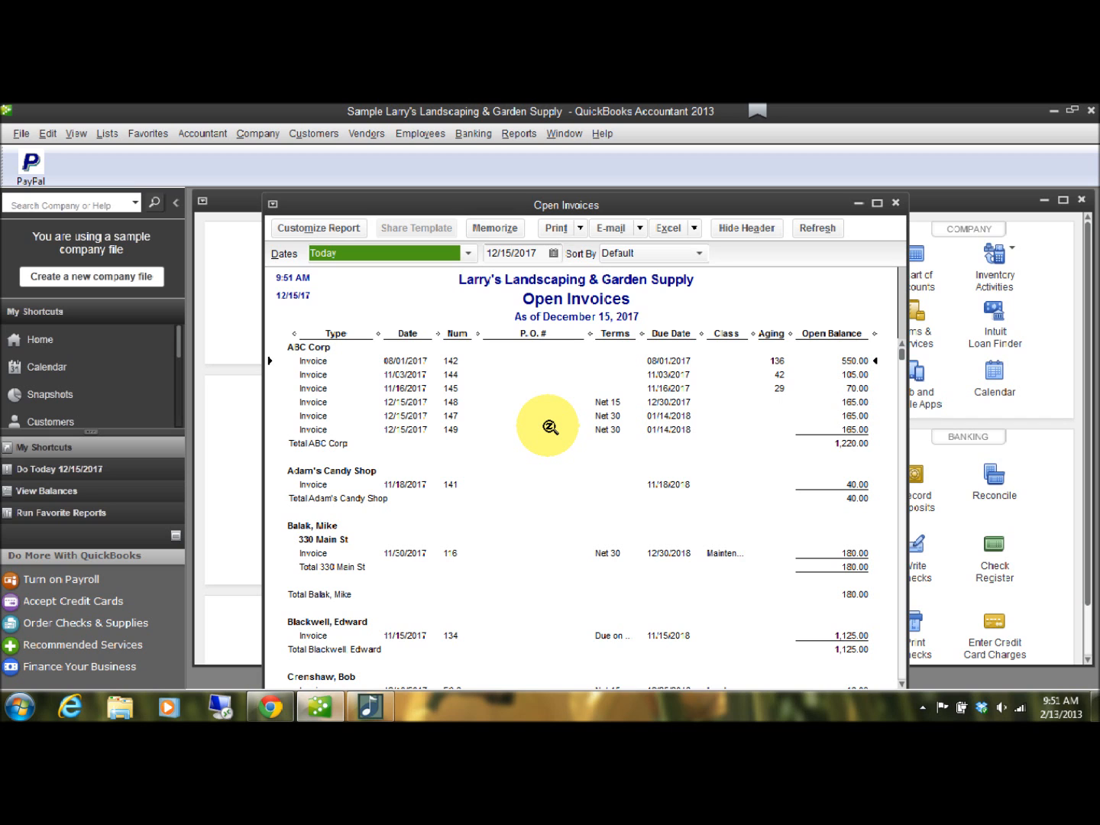
{"action": "scroll", "coordinate": [550, 428], "scroll_direction": "down", "scroll_amount": 15}
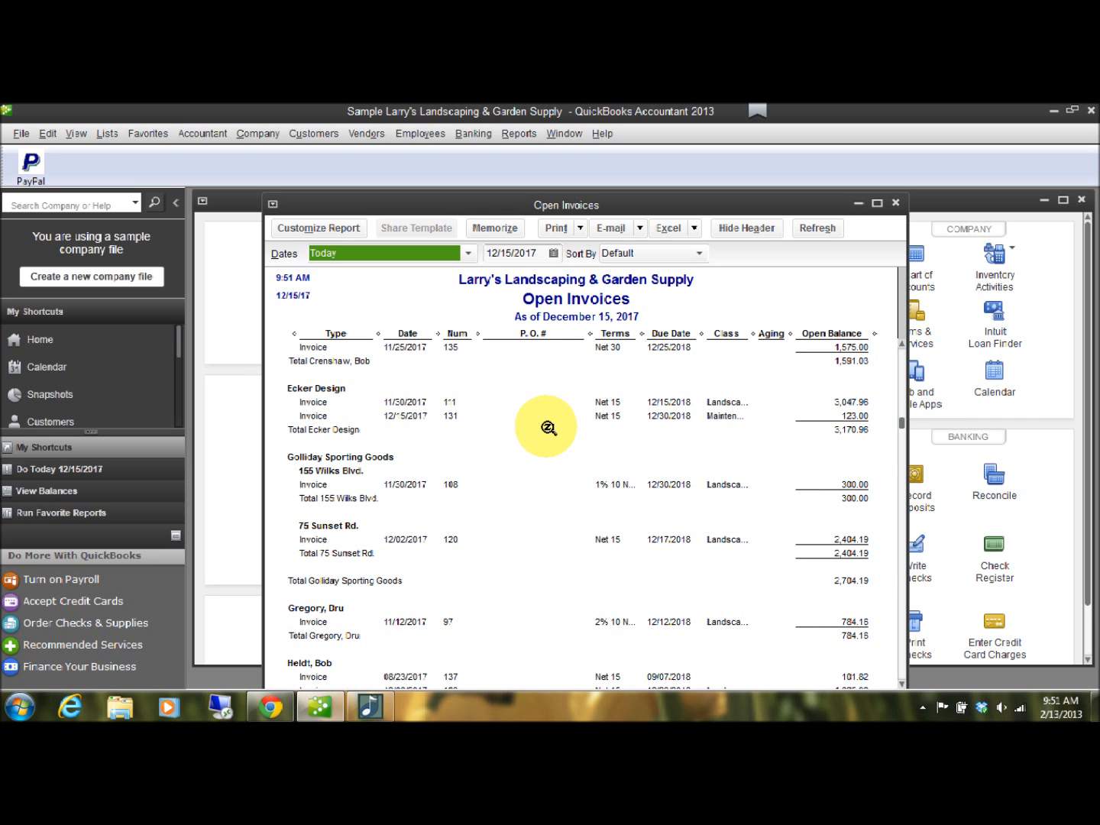
{"action": "scroll", "coordinate": [545, 436], "scroll_direction": "down", "scroll_amount": 3}
{"action": "scroll", "coordinate": [546, 528], "scroll_direction": "up", "scroll_amount": 10}
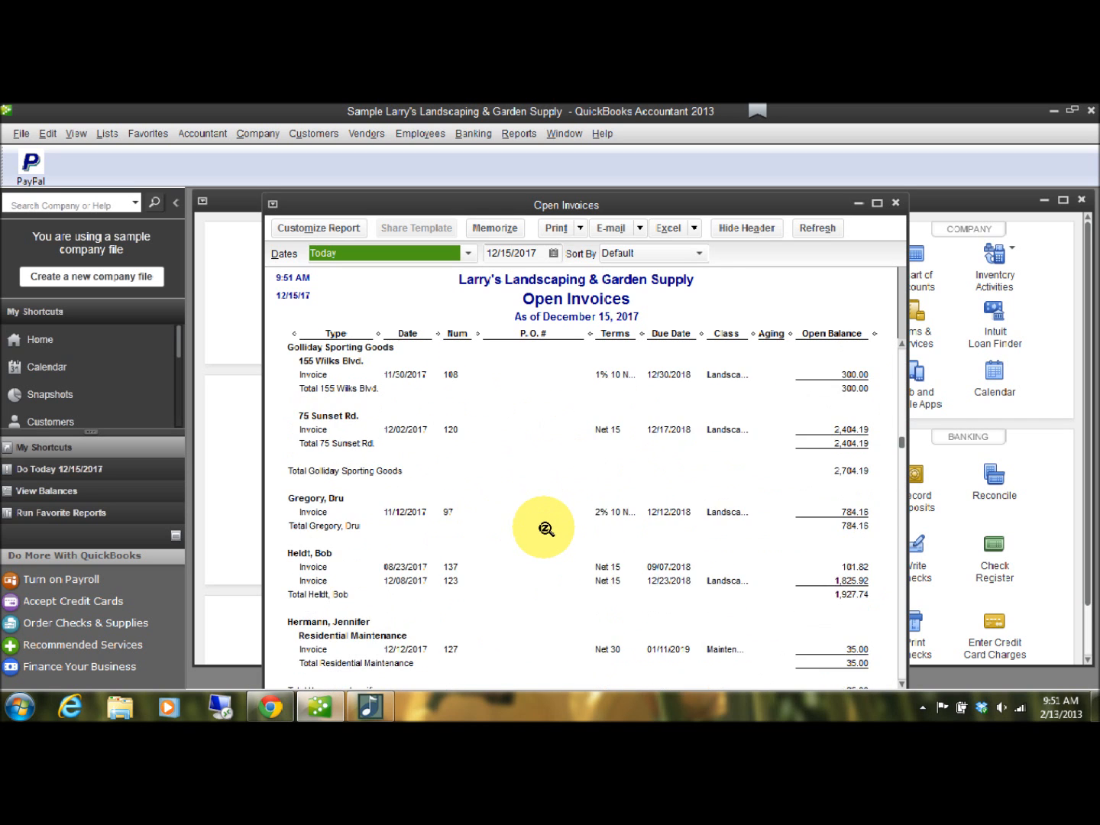
{"action": "scroll", "coordinate": [545, 529], "scroll_direction": "up", "scroll_amount": 6}
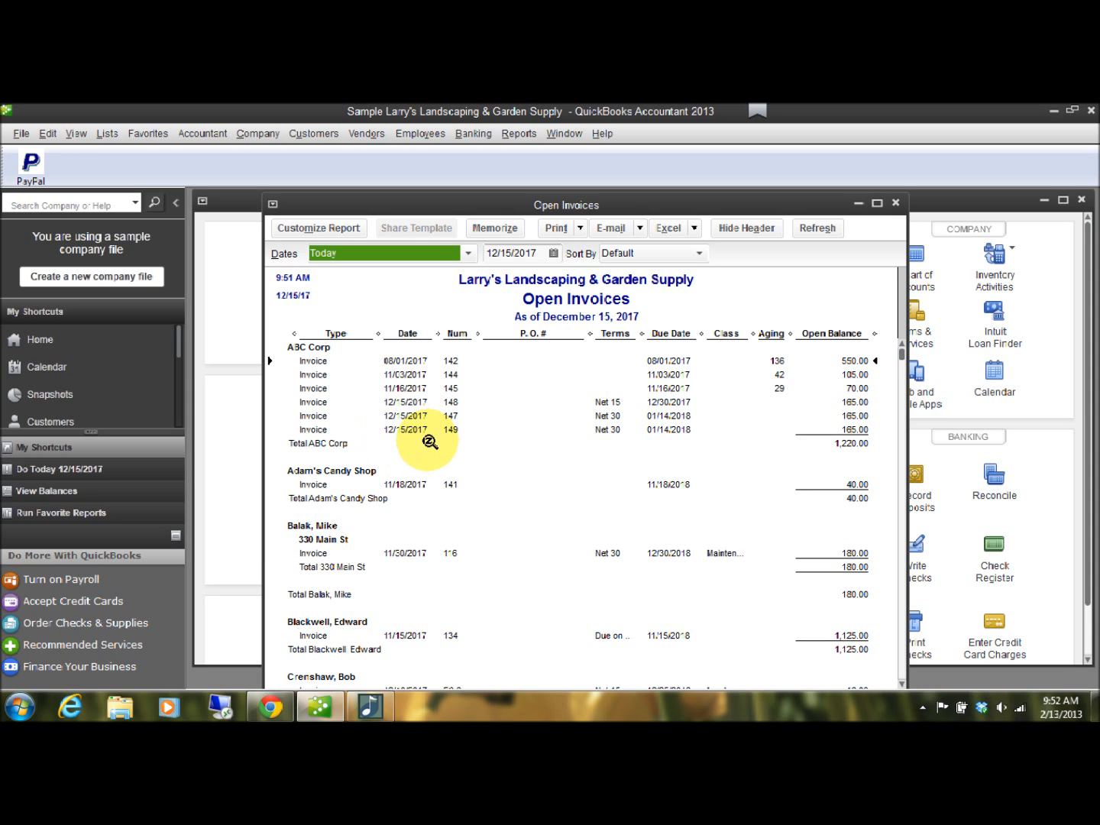
{"action": "left_click", "coordinate": [419, 403]}
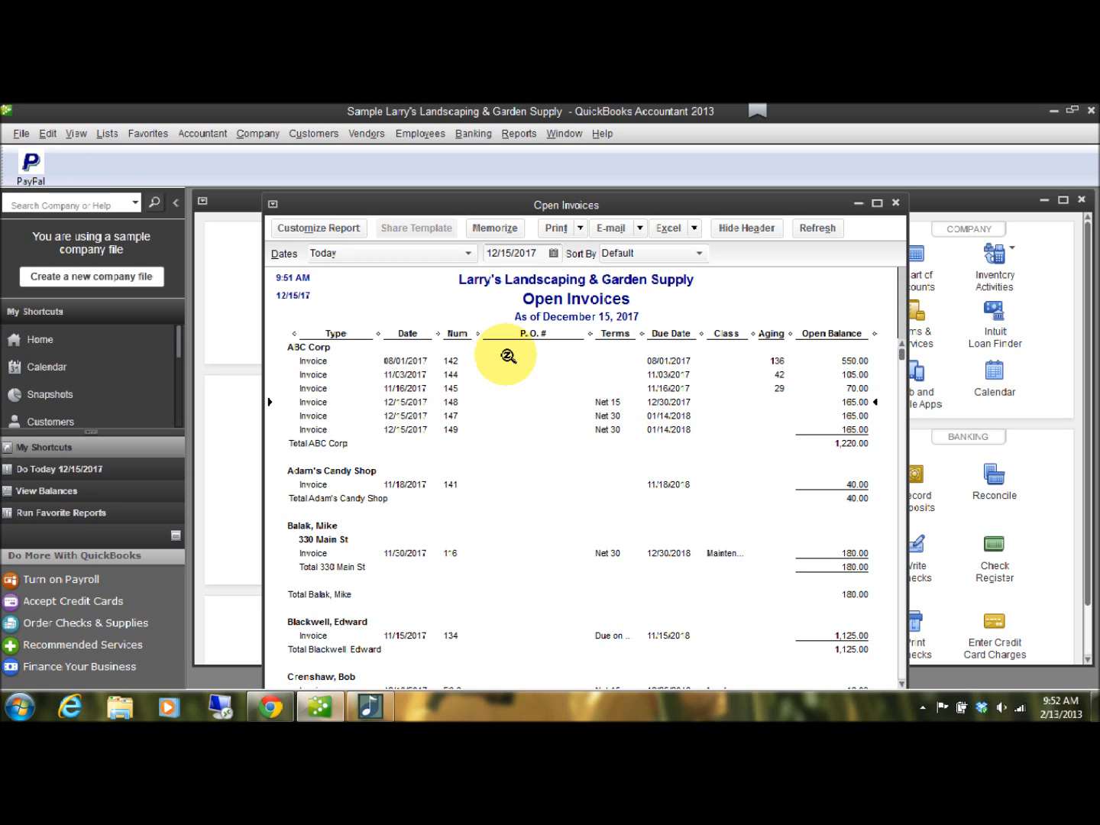
Start a new credit memo for customer ABC Corp and set its date to 12/31/2017.
{"action": "left_click", "coordinate": [302, 138]}
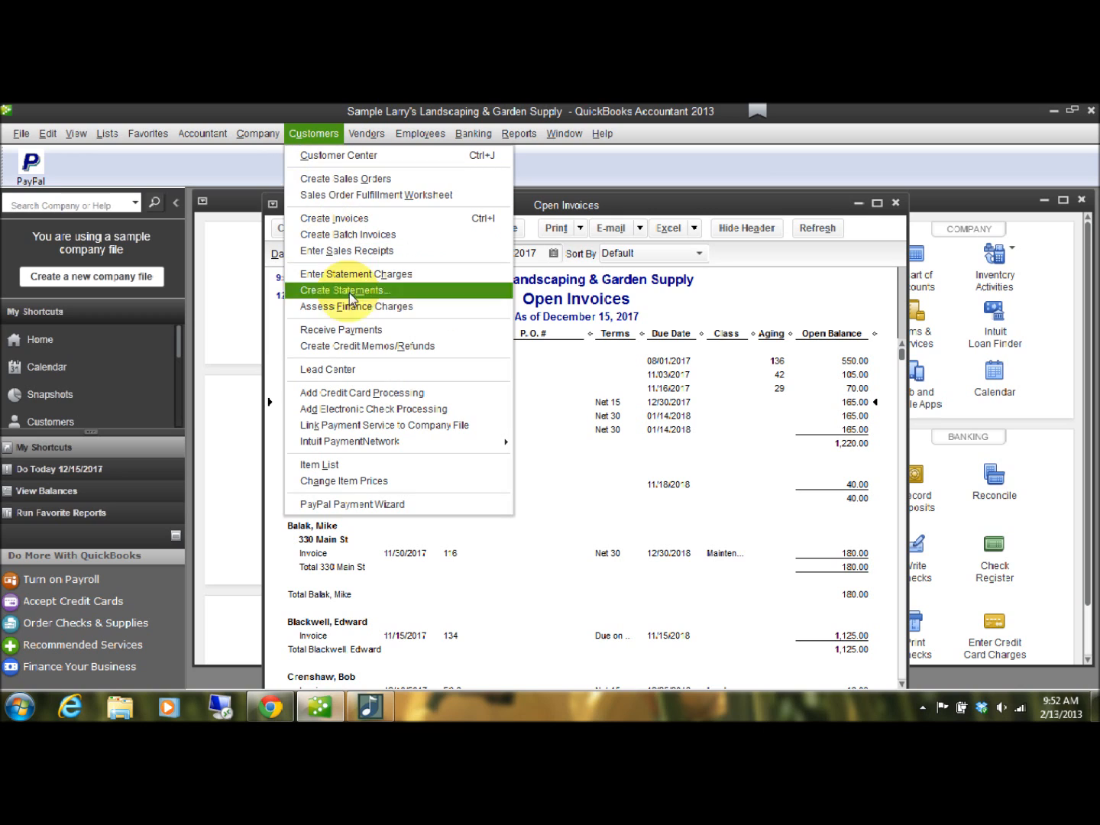
{"action": "left_click", "coordinate": [375, 350]}
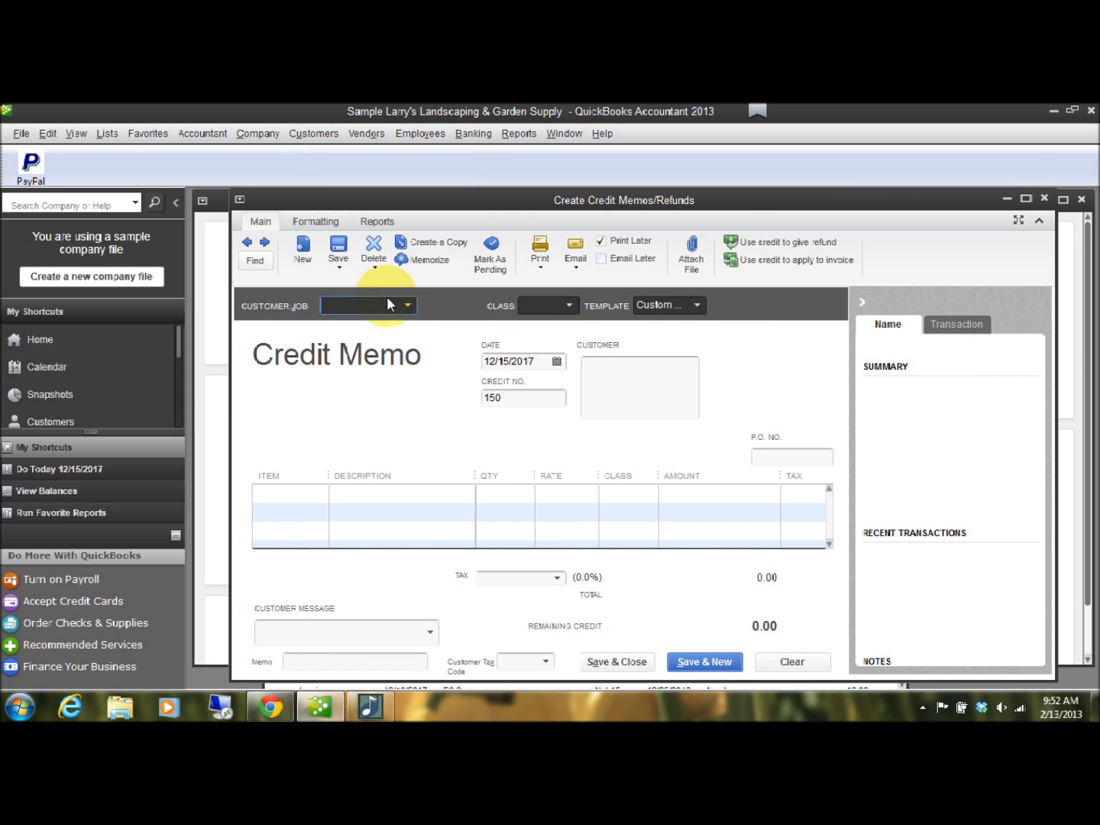
{"action": "left_click", "coordinate": [409, 305]}
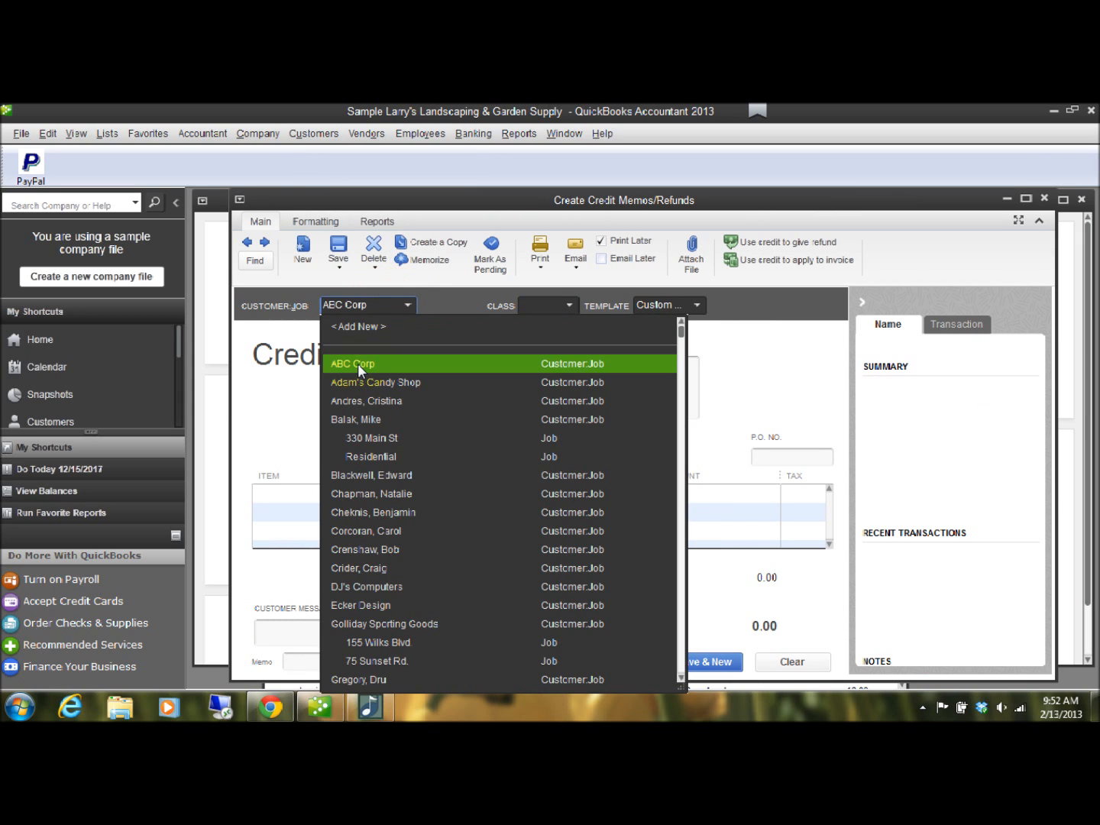
{"action": "left_click", "coordinate": [357, 364]}
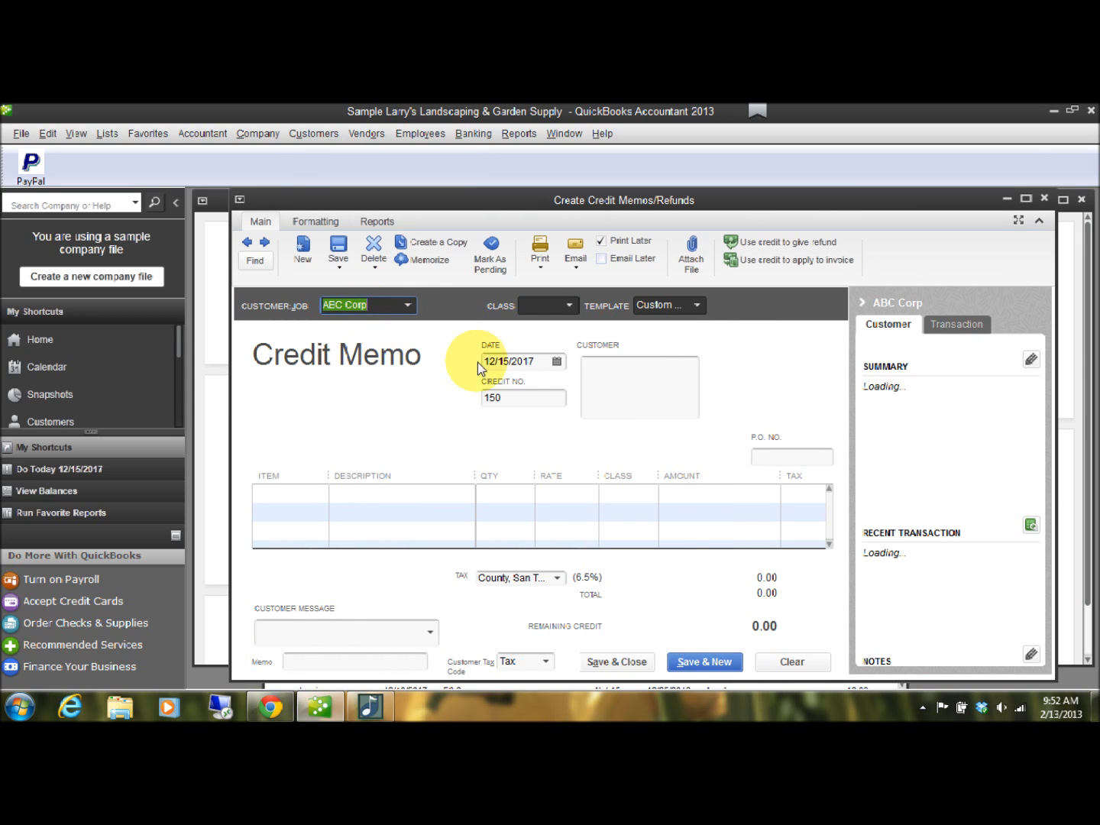
{"action": "left_click", "coordinate": [557, 362]}
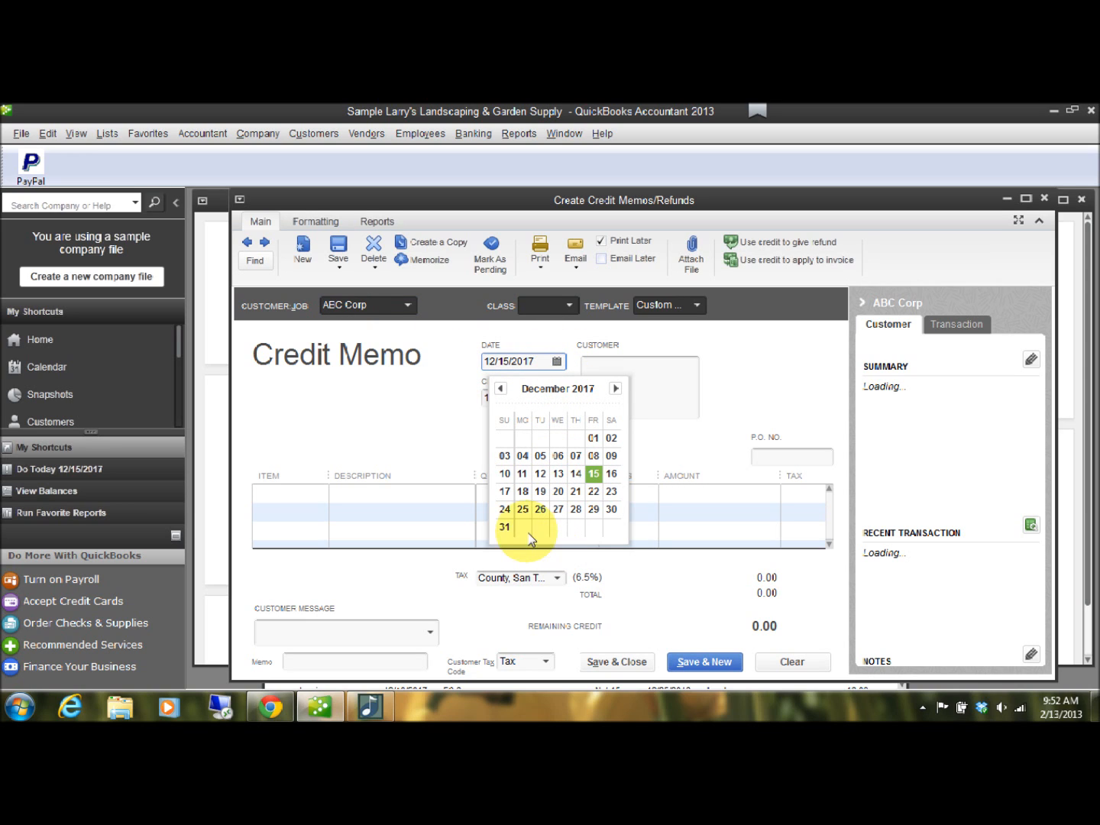
{"action": "left_click", "coordinate": [505, 528]}
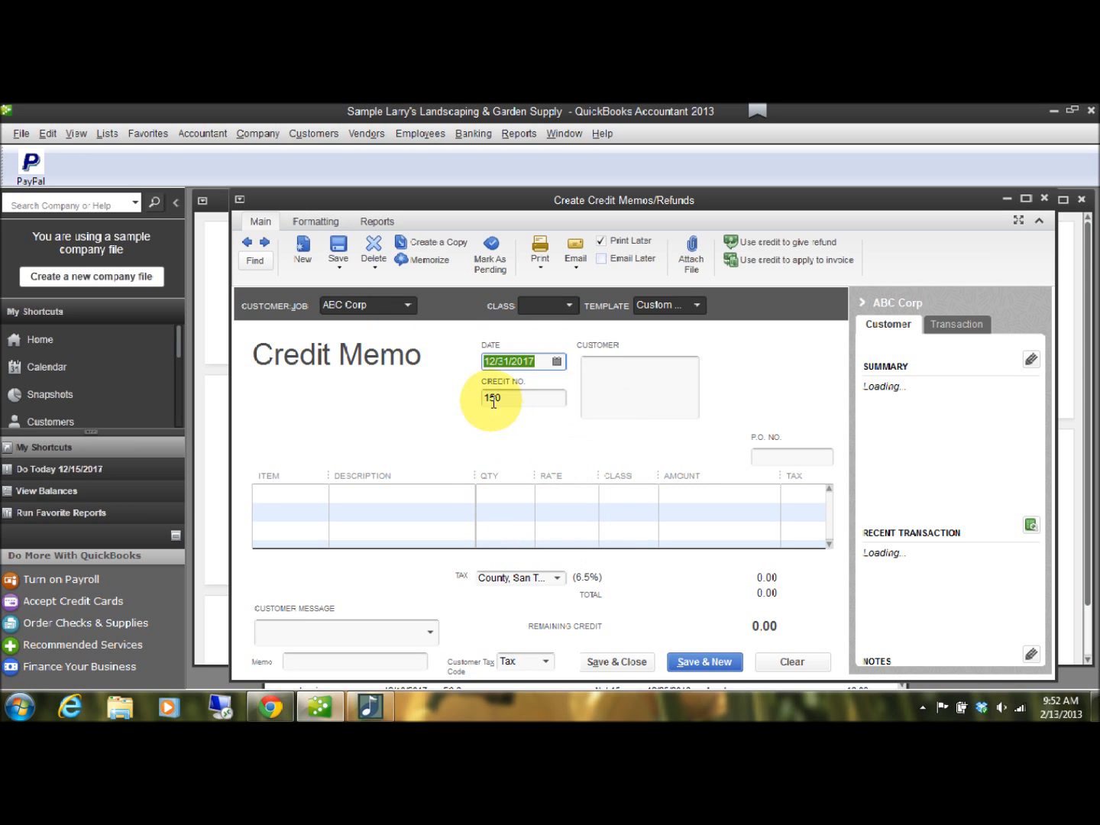
Start a new item from the credit memo's first line, with type Other Charge and the name Bad Debt.
{"action": "left_click", "coordinate": [283, 496]}
{"action": "left_click", "coordinate": [318, 495]}
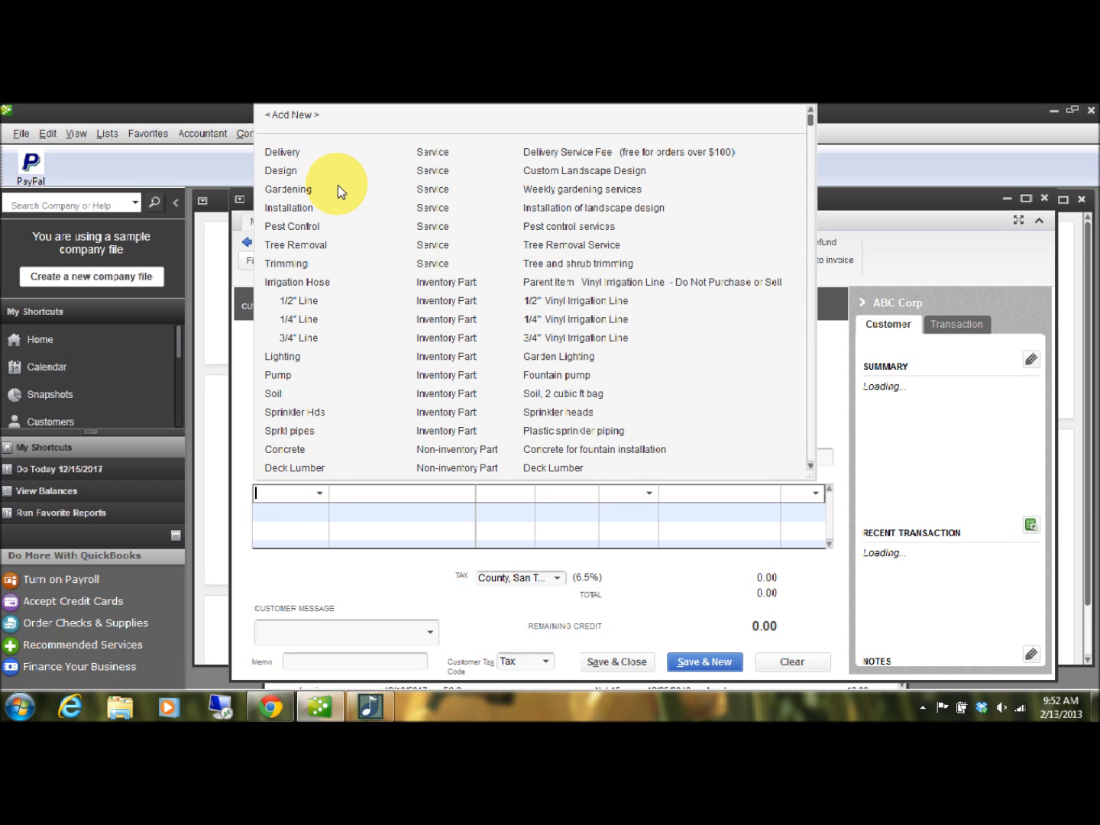
{"action": "scroll", "coordinate": [336, 195], "scroll_direction": "down", "scroll_amount": 6}
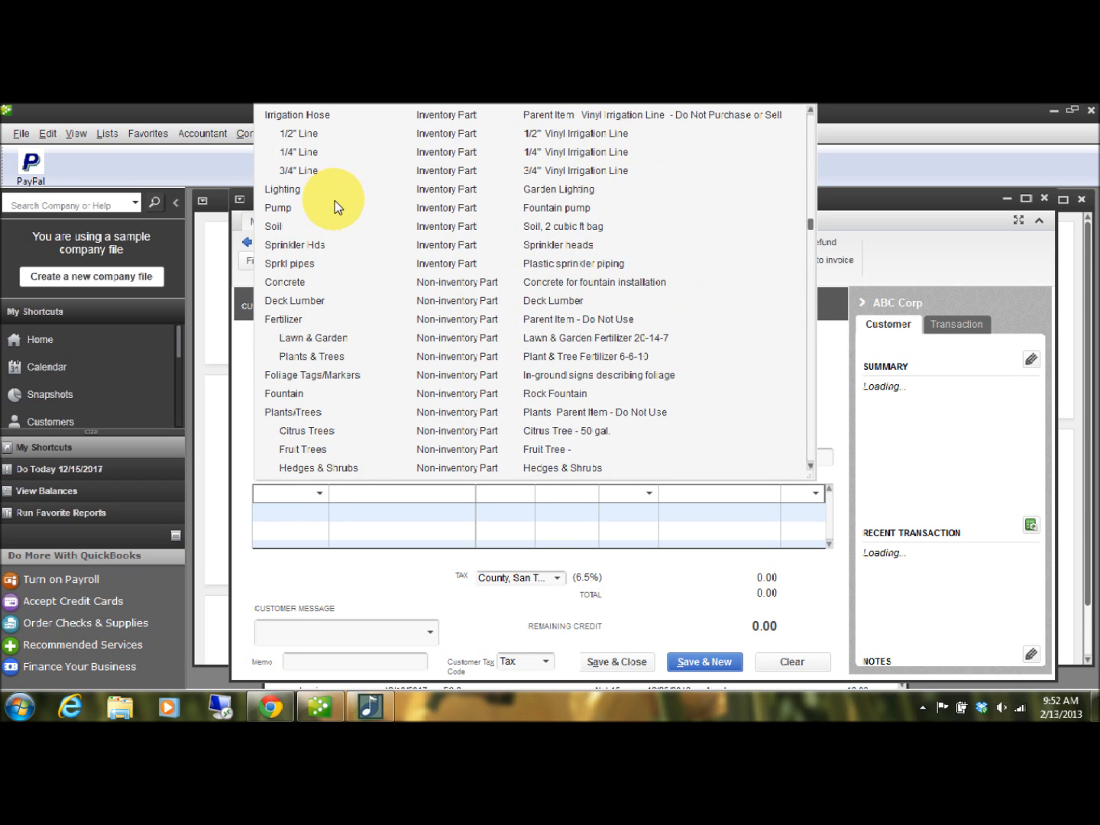
{"action": "scroll", "coordinate": [334, 210], "scroll_direction": "down", "scroll_amount": 4}
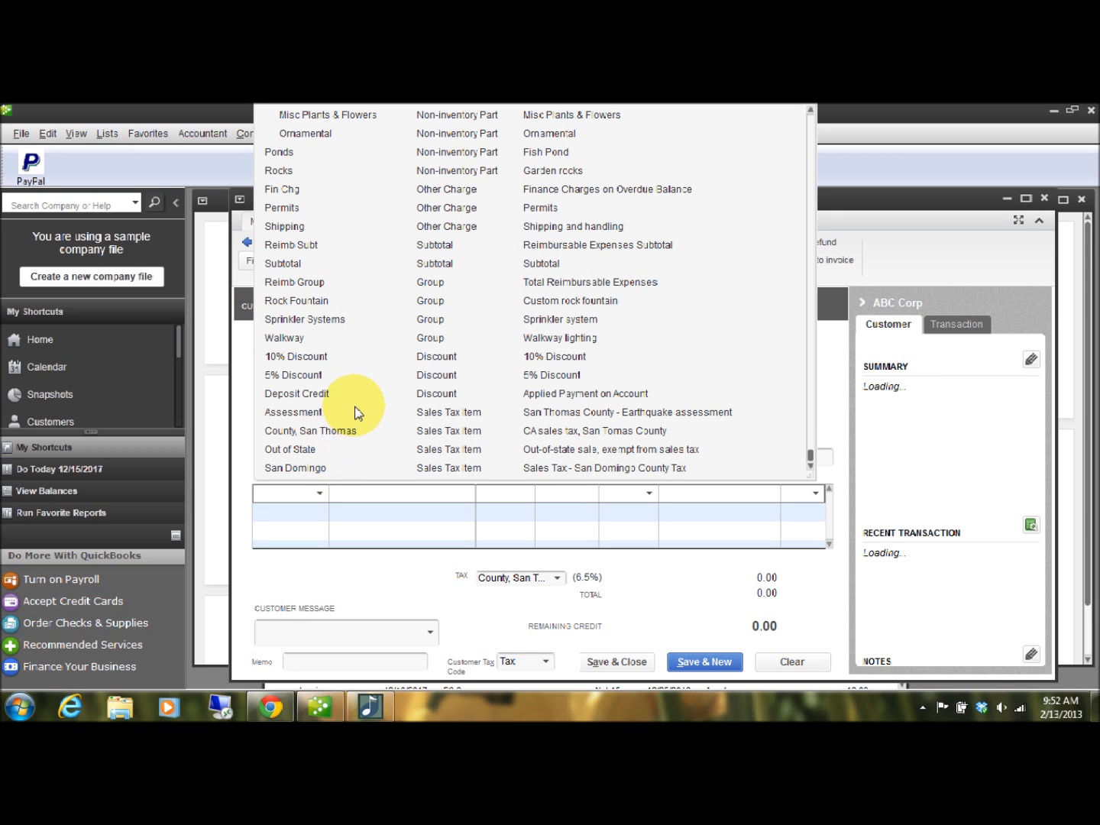
{"action": "scroll", "coordinate": [353, 414], "scroll_direction": "up", "scroll_amount": 4}
{"action": "scroll", "coordinate": [358, 397], "scroll_direction": "up", "scroll_amount": 4}
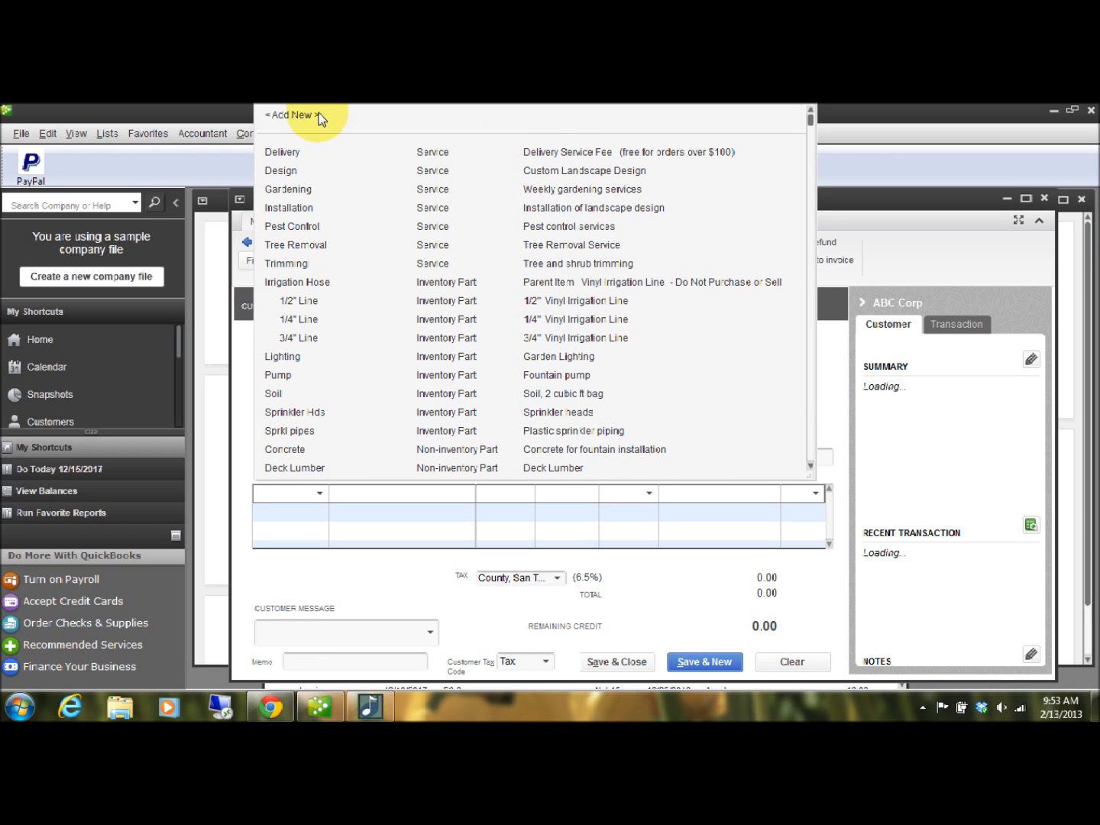
{"action": "left_click", "coordinate": [302, 116]}
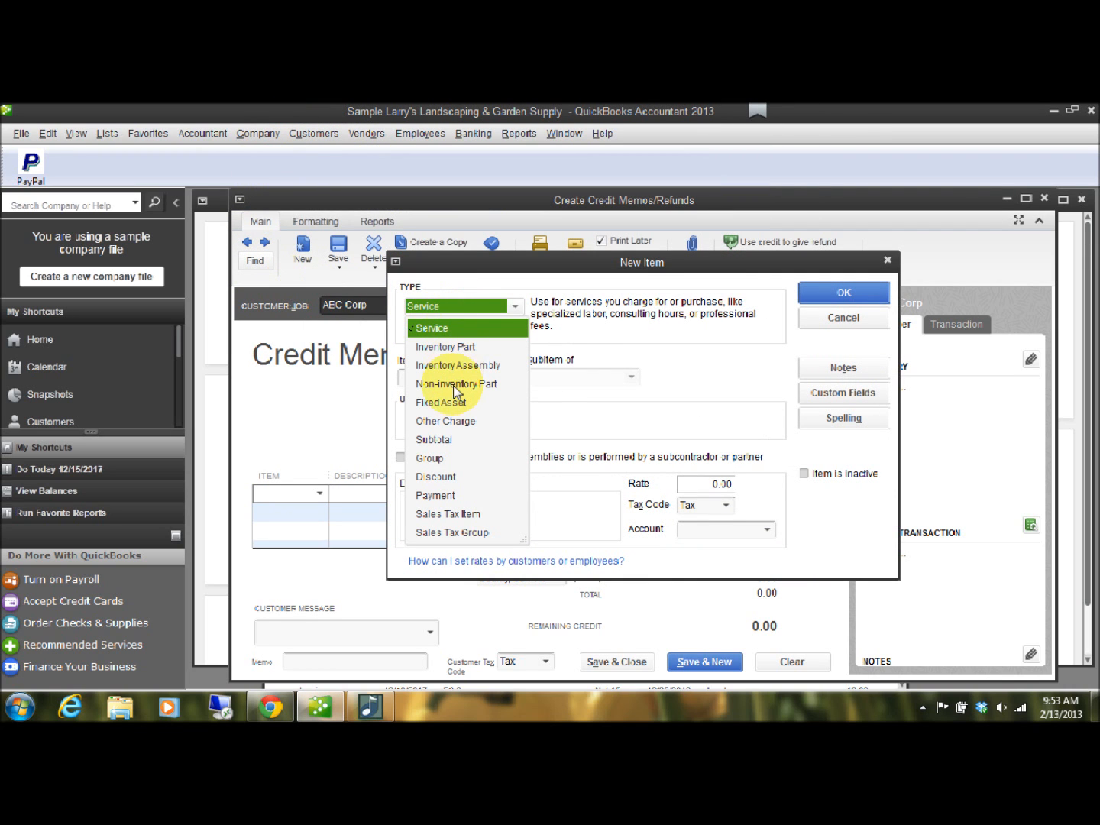
{"action": "left_click", "coordinate": [459, 421]}
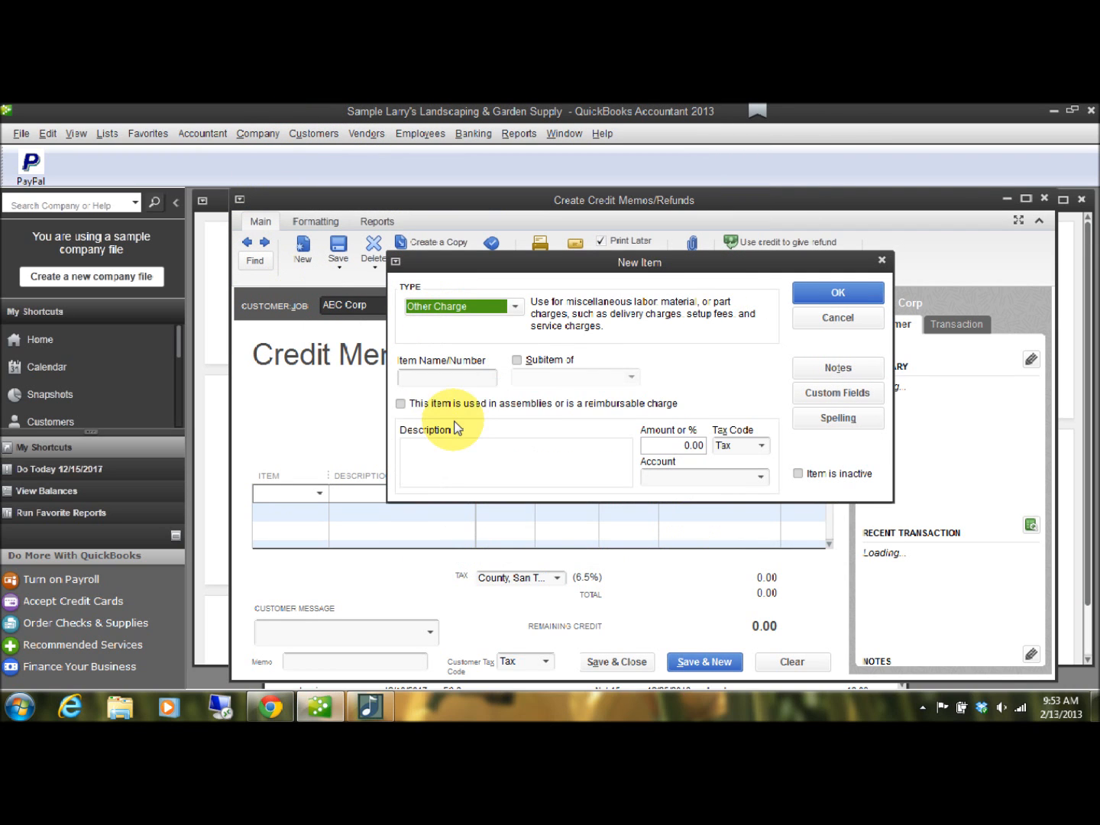
{"action": "left_click", "coordinate": [456, 376]}
{"action": "type", "text": "Bad Debt"}
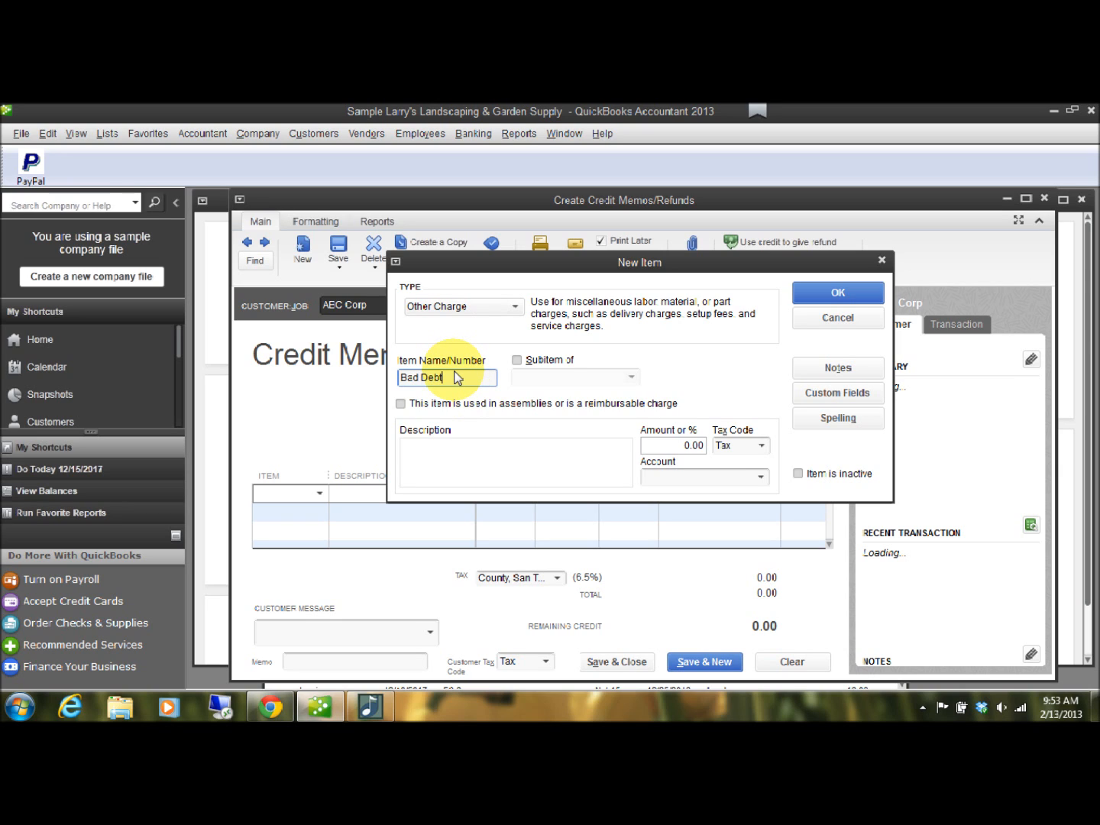
{"action": "key", "text": "Tab"}
Give the new item the description "Bad Debt", assign it to the Bad Debt expense account, and save it.
{"action": "left_click", "coordinate": [517, 455]}
{"action": "type", "text": "Bad "}
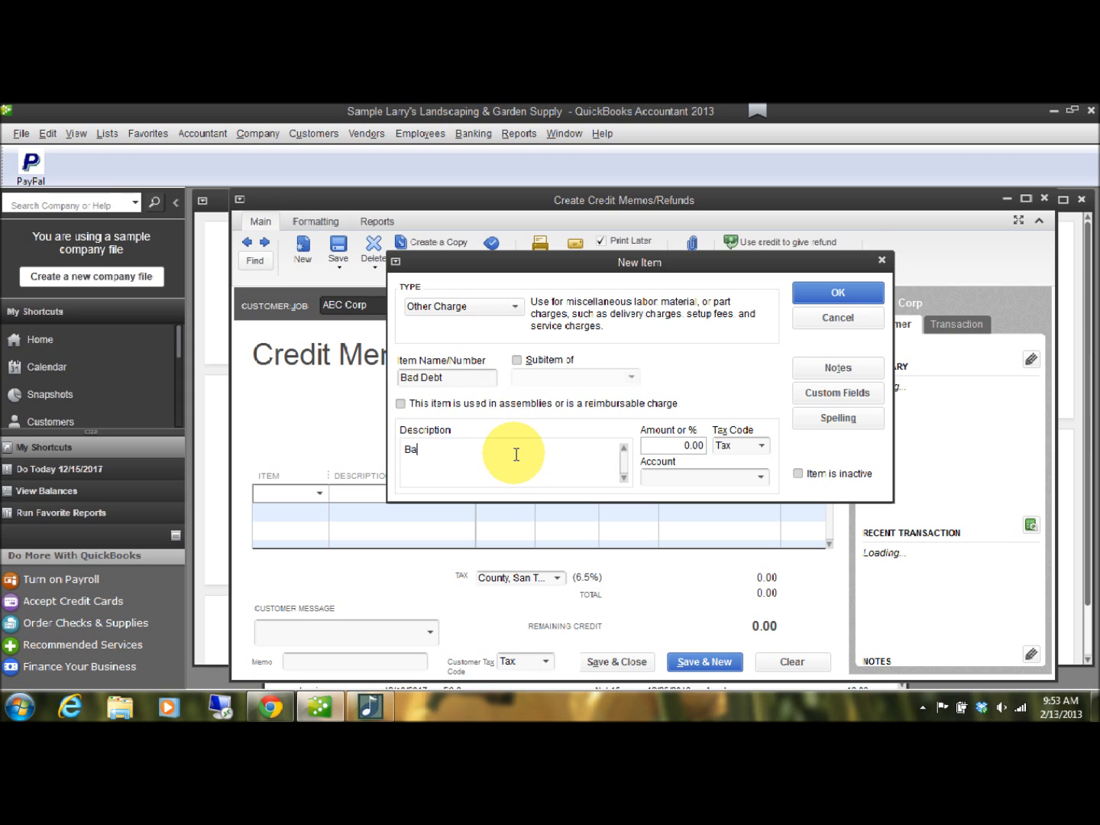
{"action": "type", "text": "Debt"}
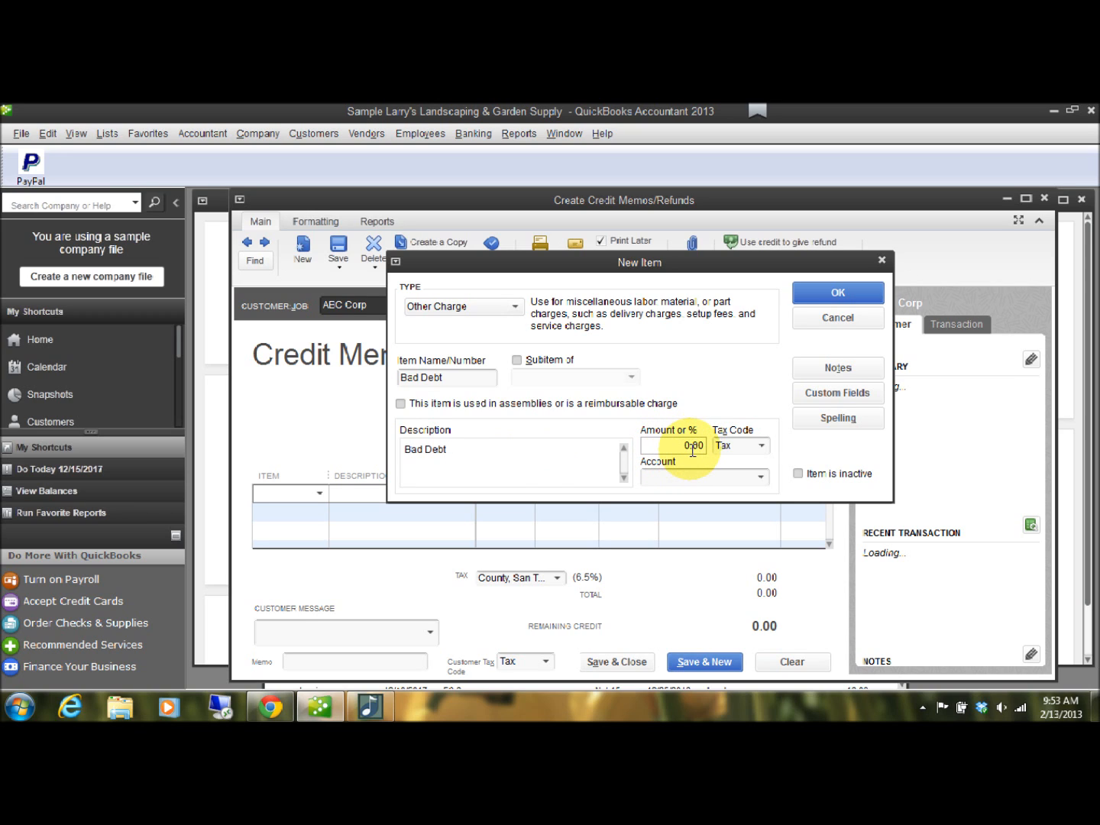
{"action": "left_click", "coordinate": [762, 479]}
{"action": "scroll", "coordinate": [764, 483], "scroll_direction": "down", "scroll_amount": 5}
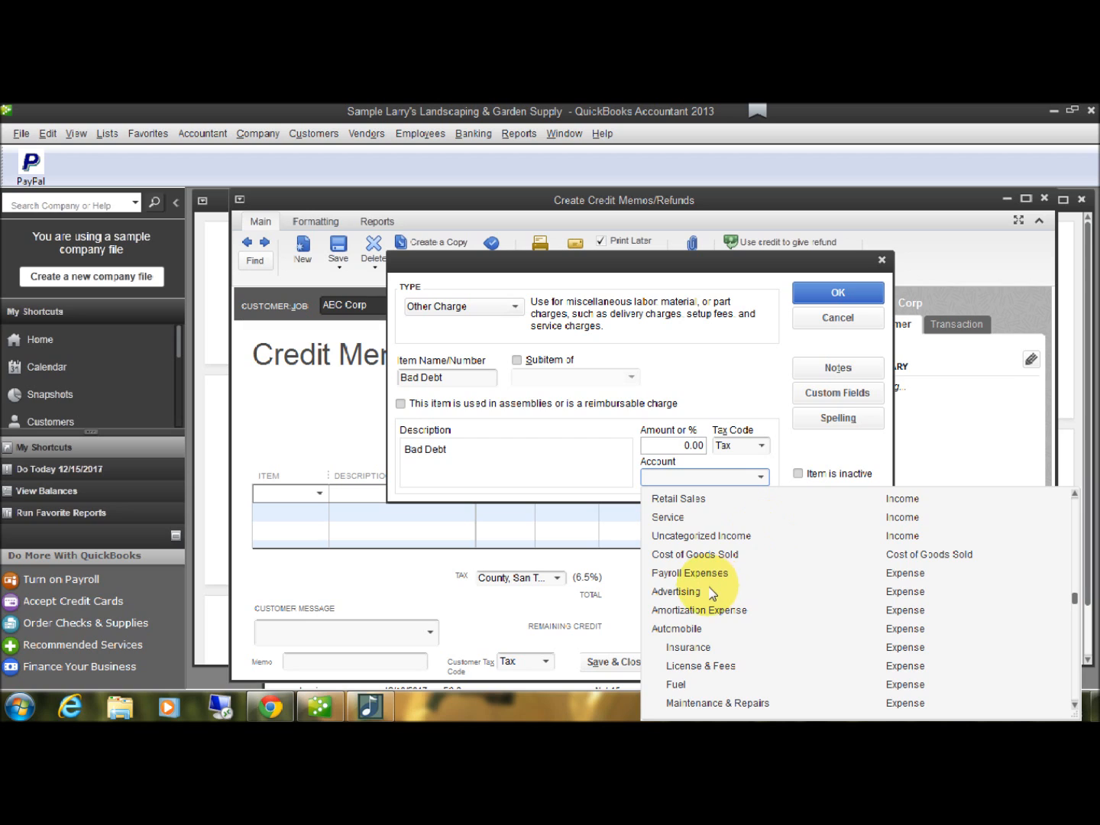
{"action": "scroll", "coordinate": [711, 588], "scroll_direction": "down", "scroll_amount": 2}
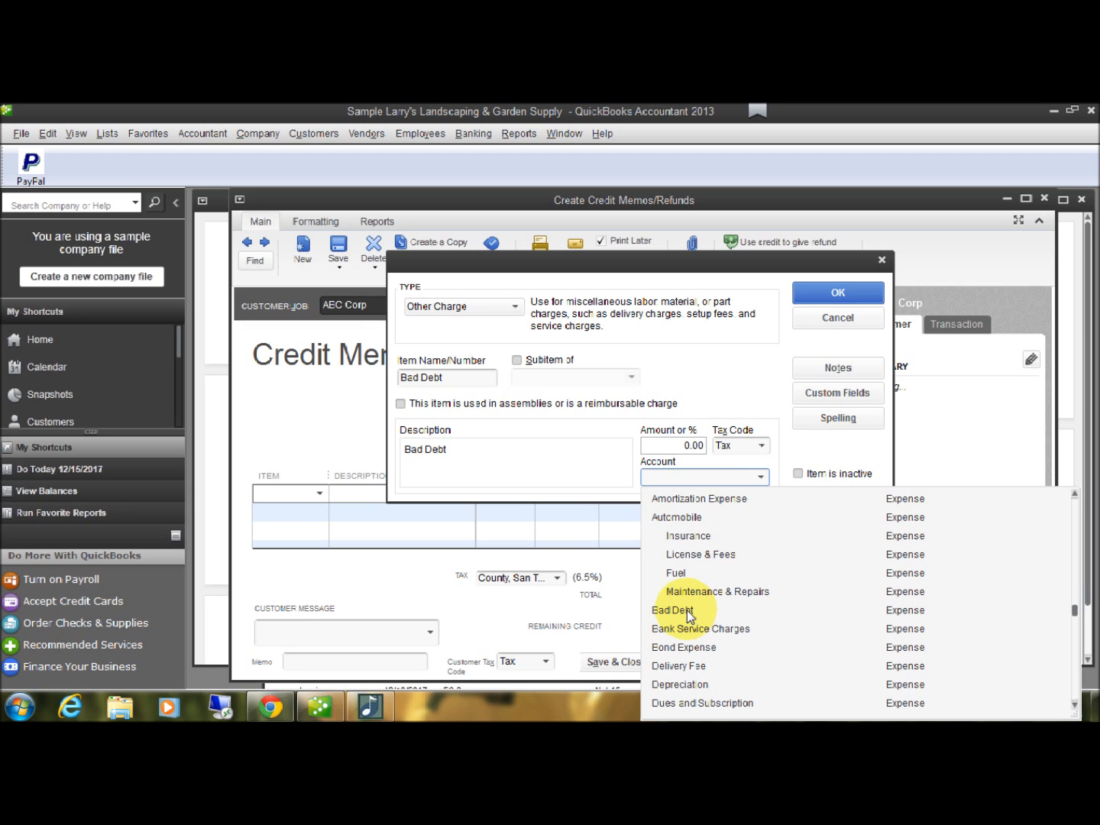
{"action": "left_click", "coordinate": [683, 612]}
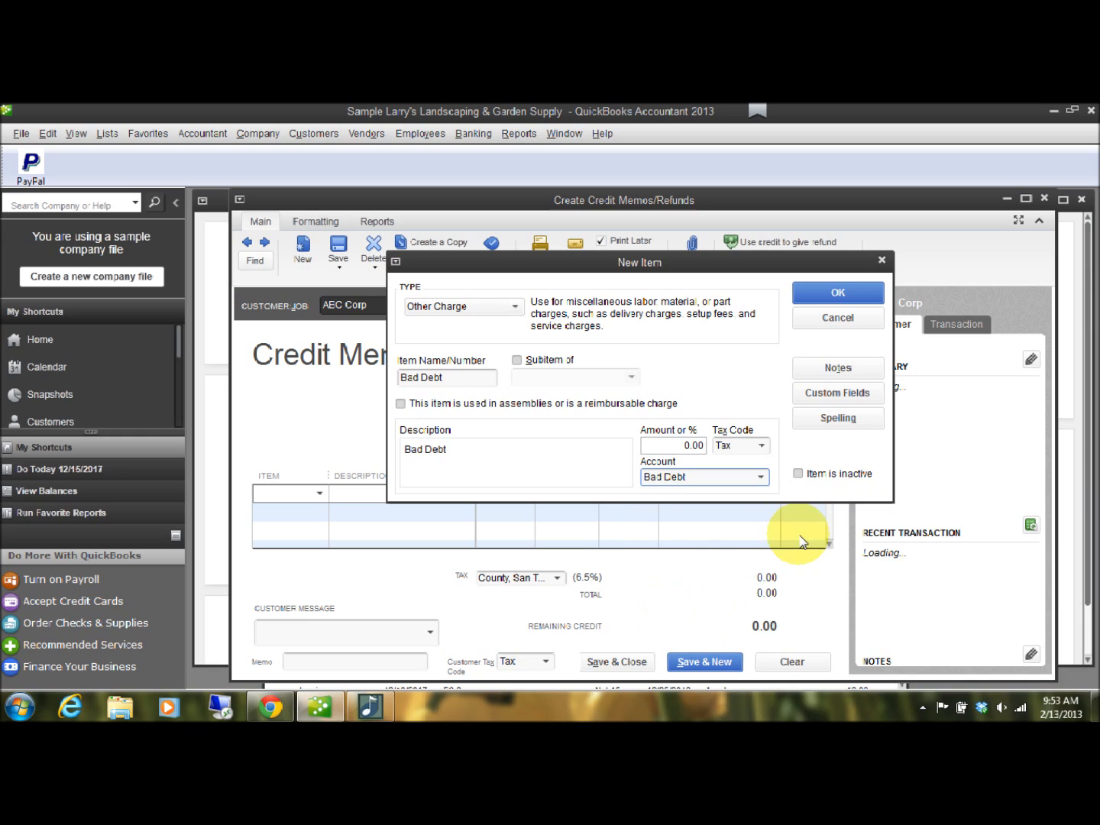
{"action": "left_click", "coordinate": [842, 292]}
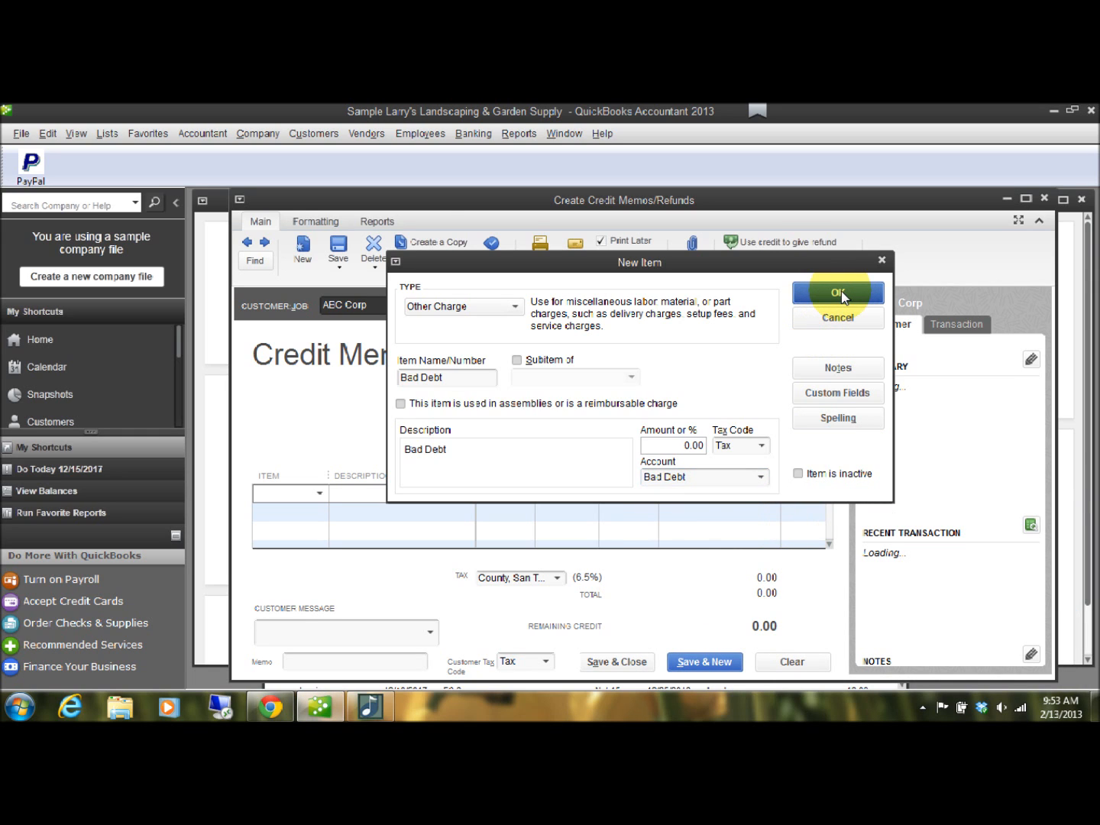
{"action": "left_click", "coordinate": [602, 404]}
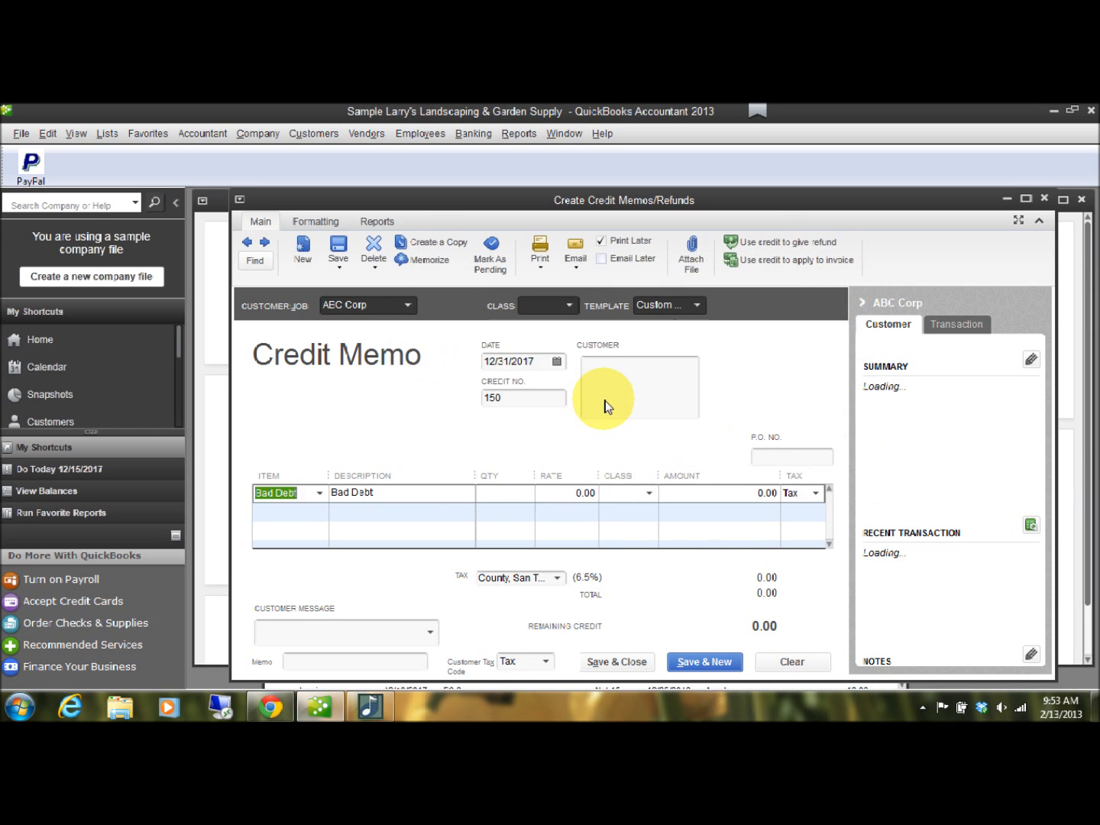
Reselect Bad Debt from the item list for the credit memo's first line.
{"action": "left_click", "coordinate": [320, 492]}
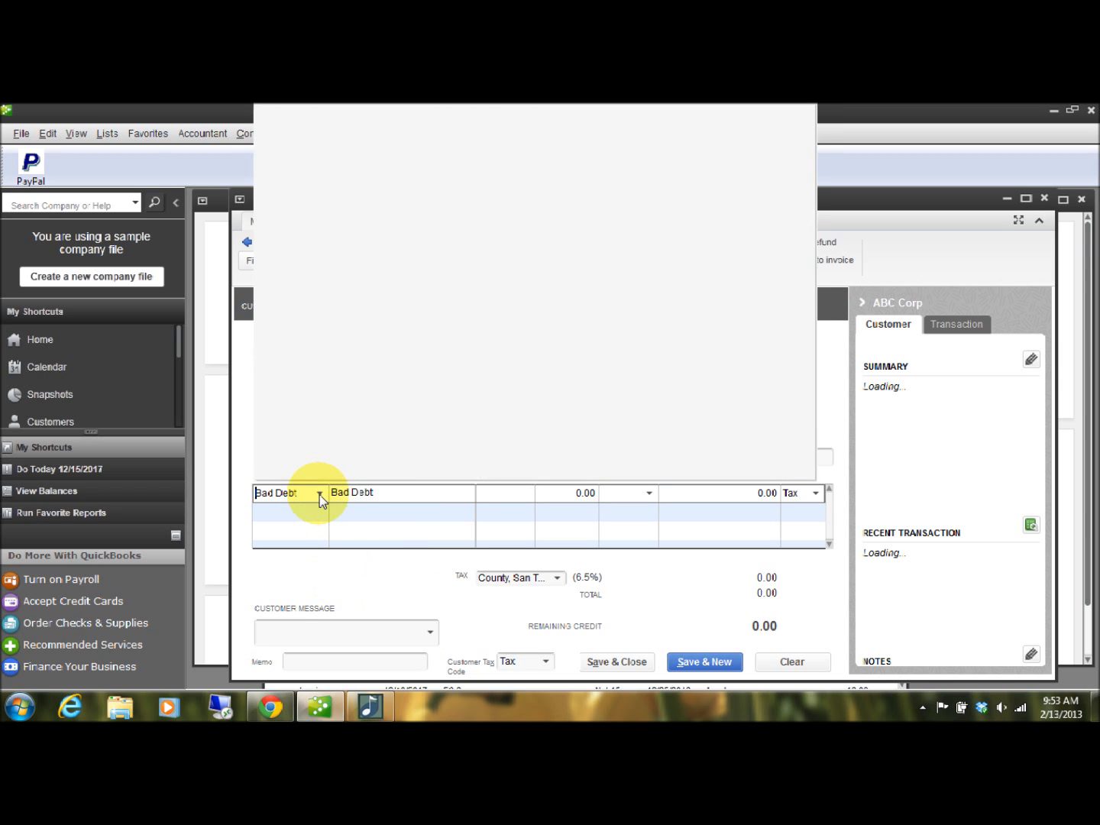
{"action": "scroll", "coordinate": [438, 231], "scroll_direction": "up", "scroll_amount": 4}
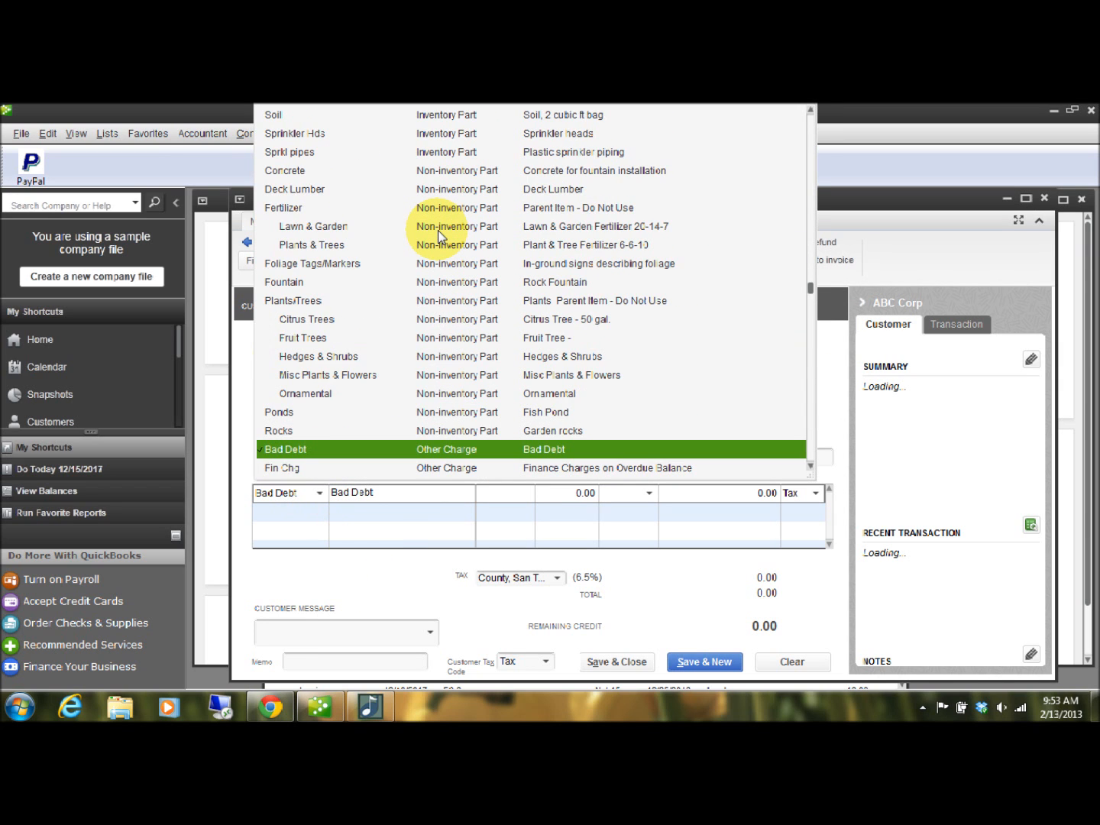
{"action": "scroll", "coordinate": [438, 231], "scroll_direction": "down", "scroll_amount": 2}
{"action": "left_click", "coordinate": [286, 339]}
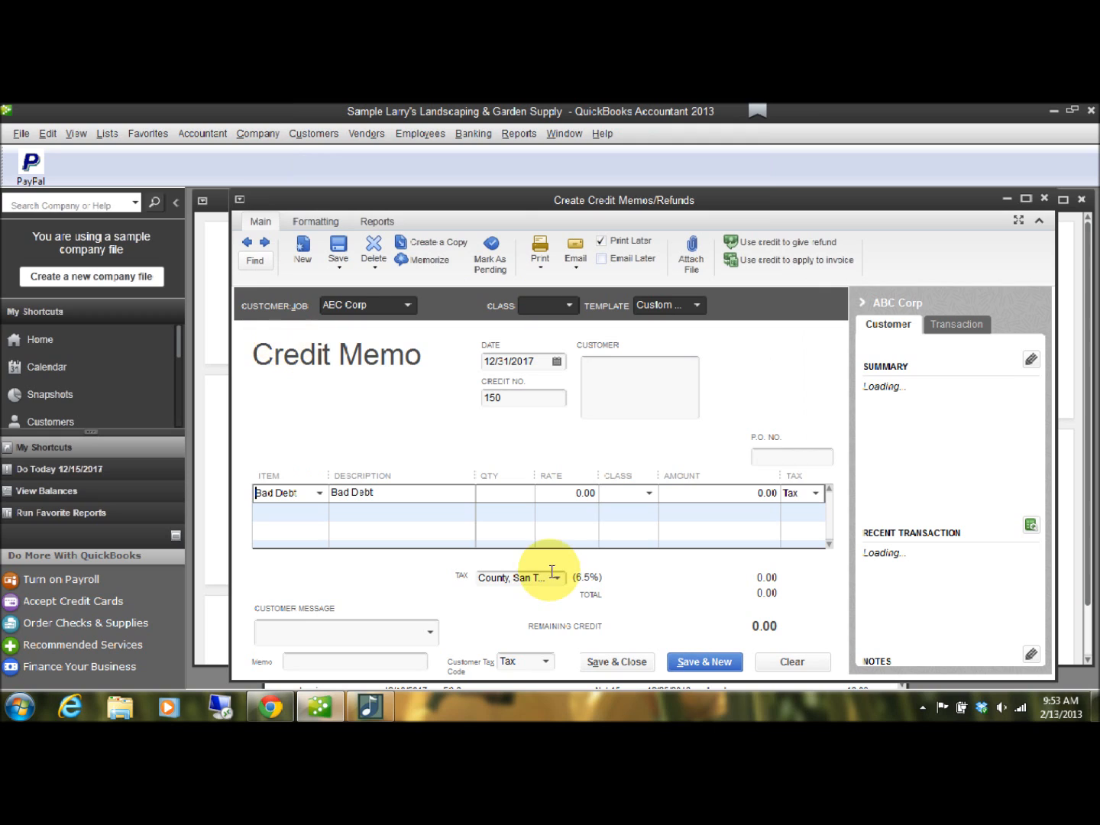
Extend the Bad Debt line's description to "Bad Debt - Unable to Collect Invoice #148".
{"action": "left_click", "coordinate": [414, 499]}
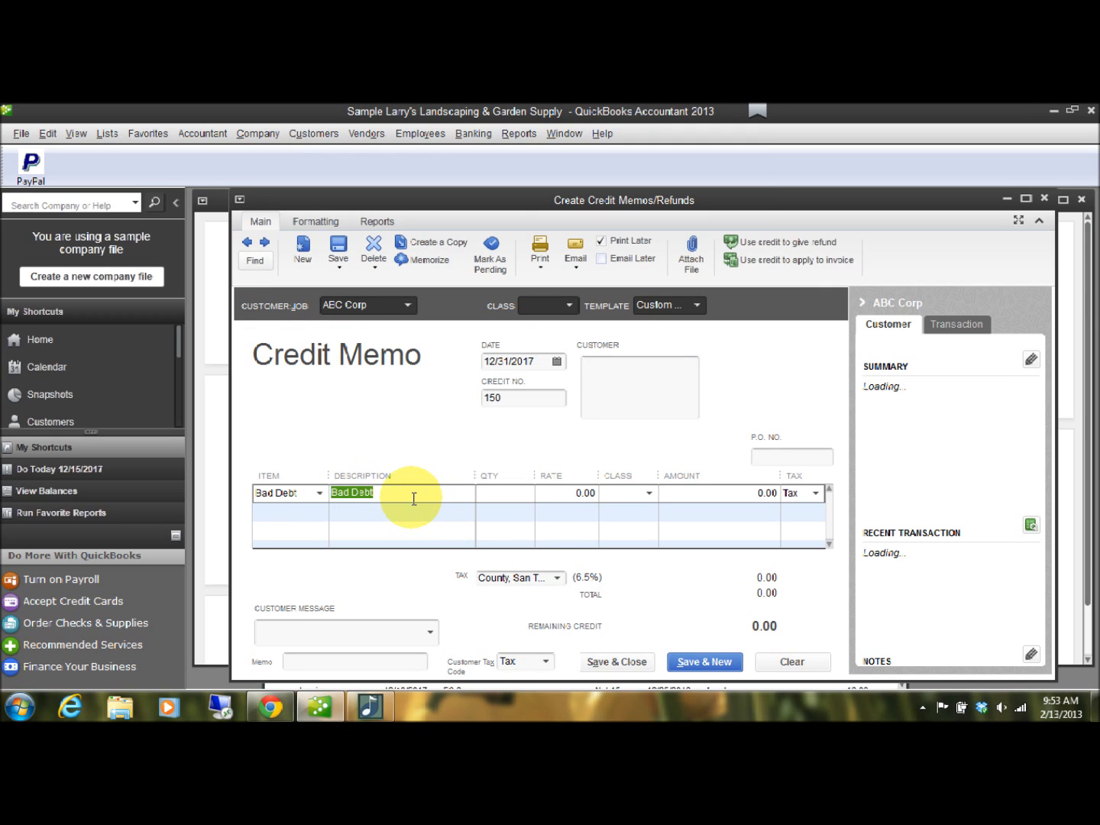
{"action": "left_click", "coordinate": [427, 493]}
{"action": "type", "text": "- "}
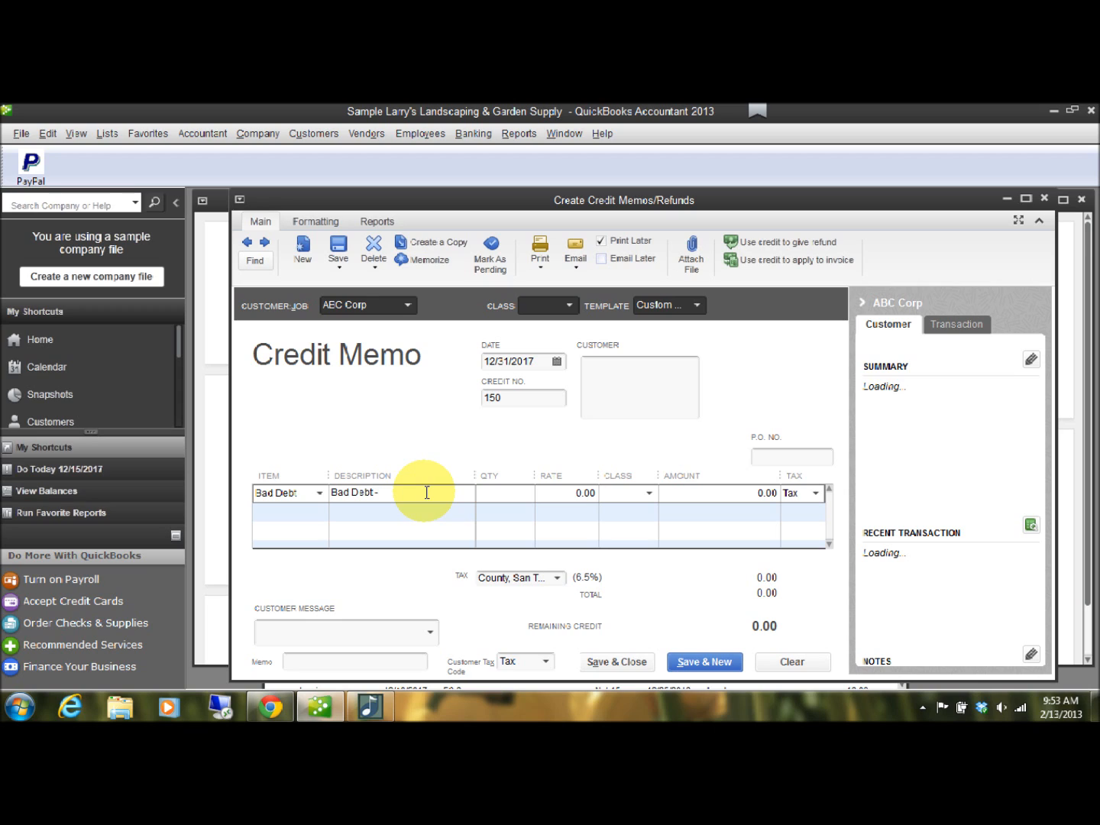
{"action": "type", "text": "Unable to Collect Invoice "}
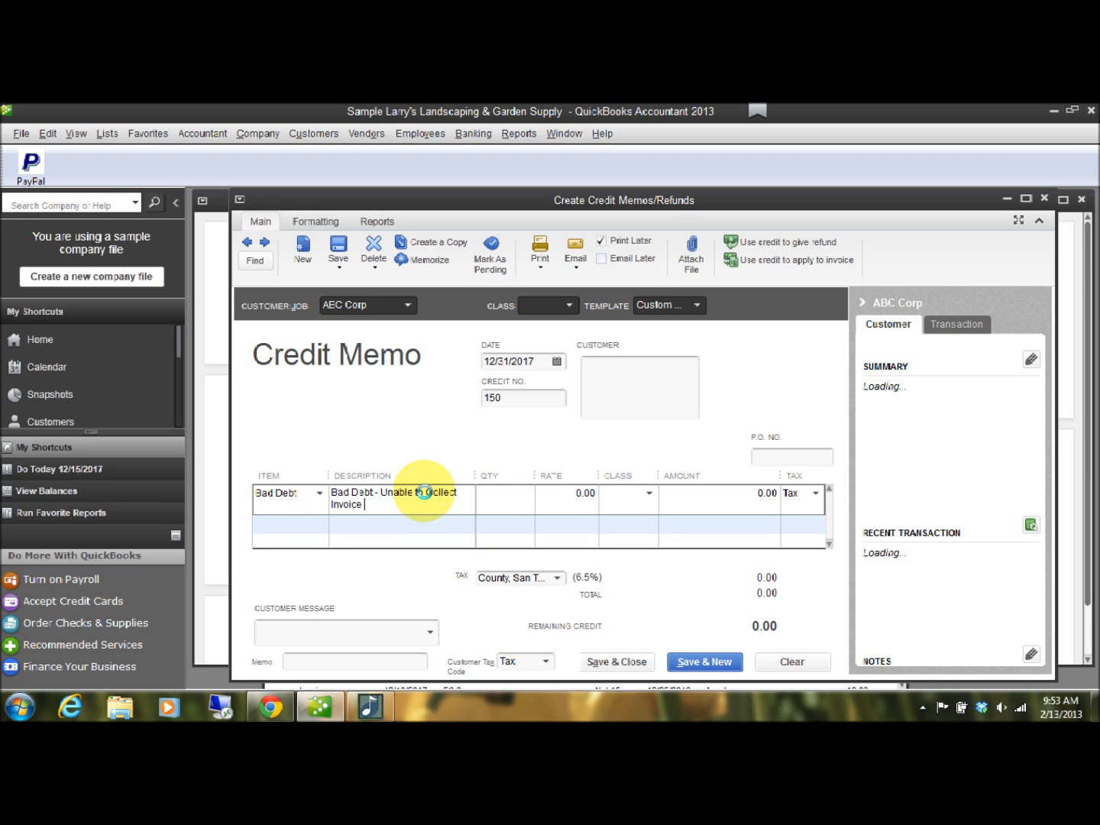
{"action": "type", "text": "#148"}
{"action": "key", "text": "Tab"}
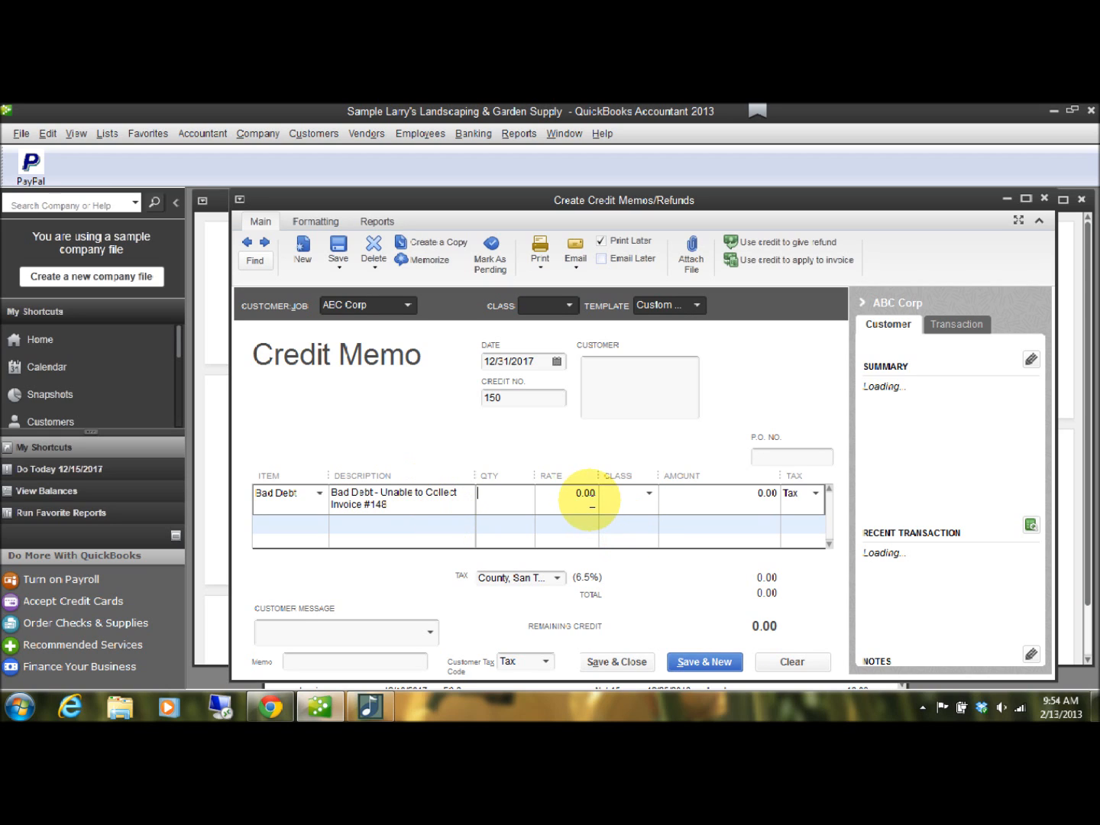
Set the Bad Debt line's rate to 165 and assign the line to the Design class.
{"action": "left_click", "coordinate": [567, 495]}
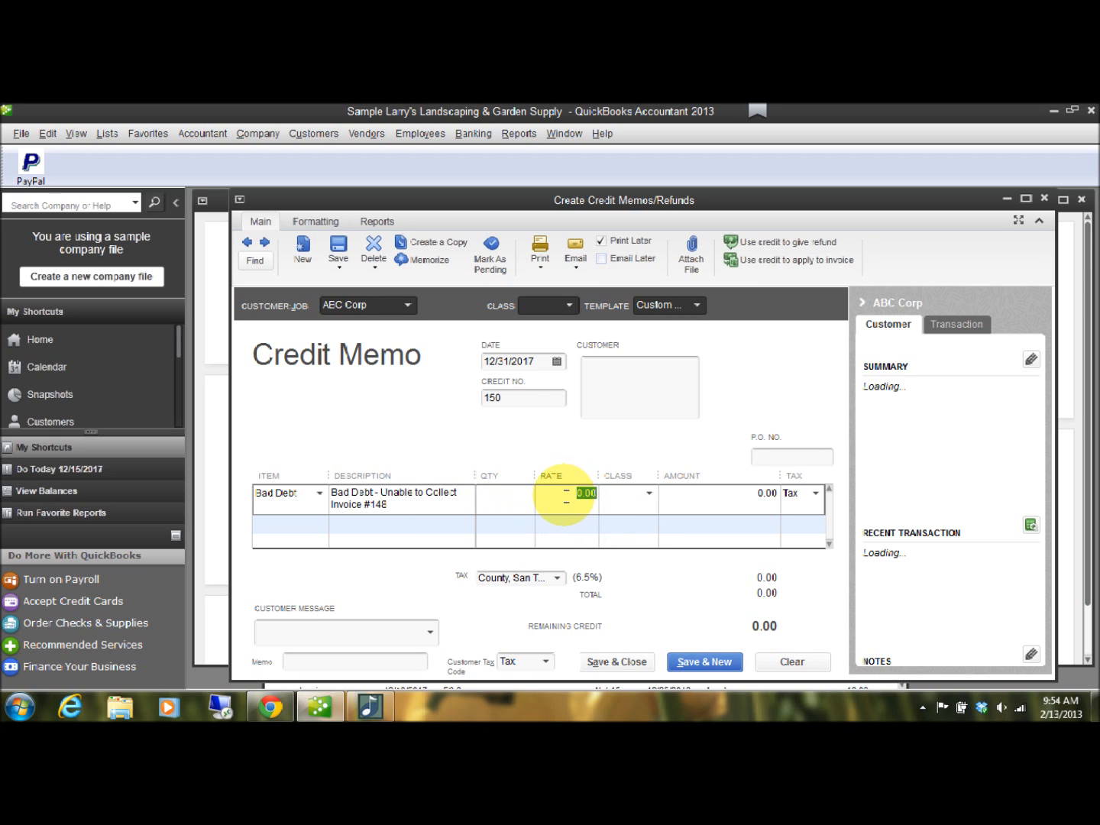
{"action": "type", "text": "165"}
{"action": "key", "text": "Tab"}
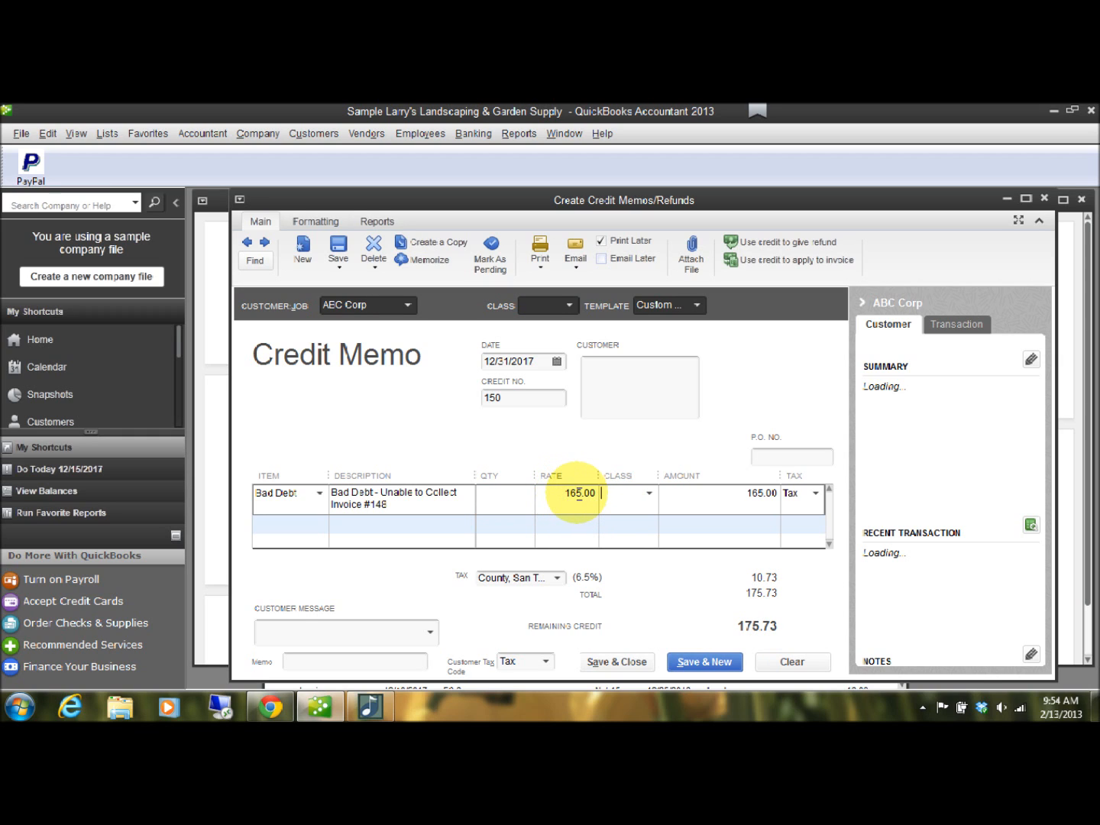
{"action": "left_click", "coordinate": [650, 492]}
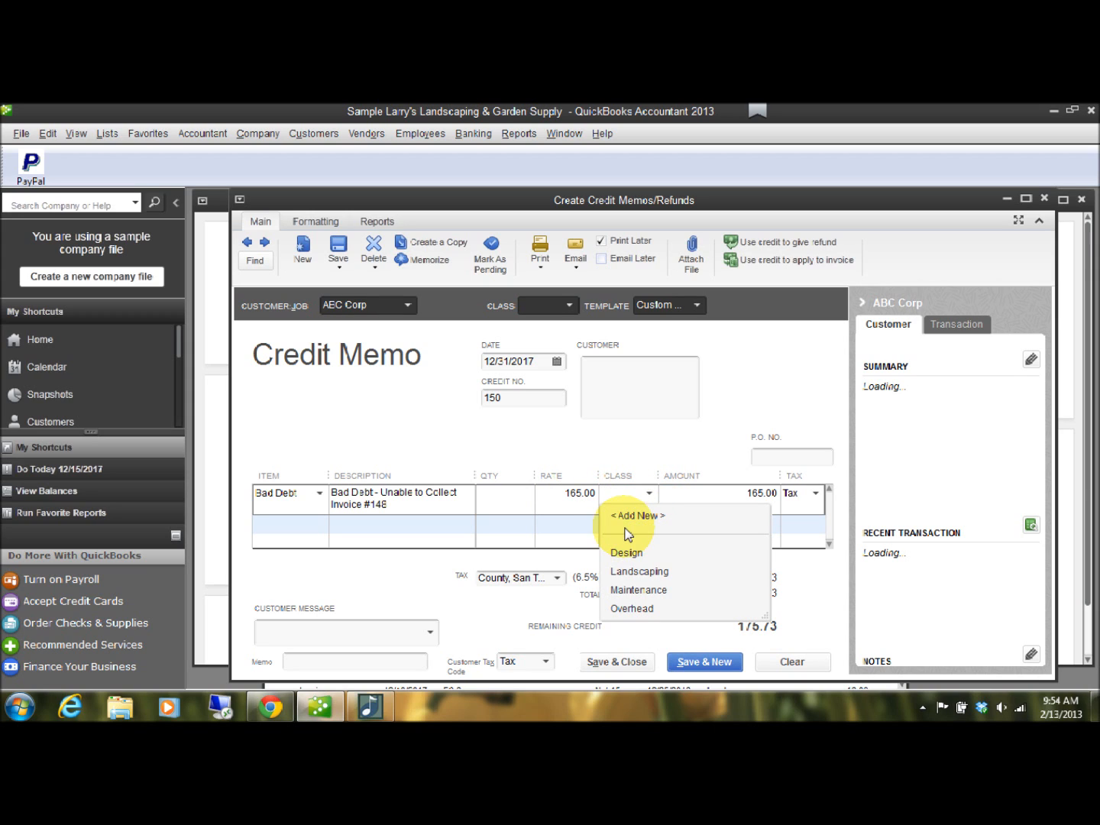
{"action": "left_click", "coordinate": [626, 556]}
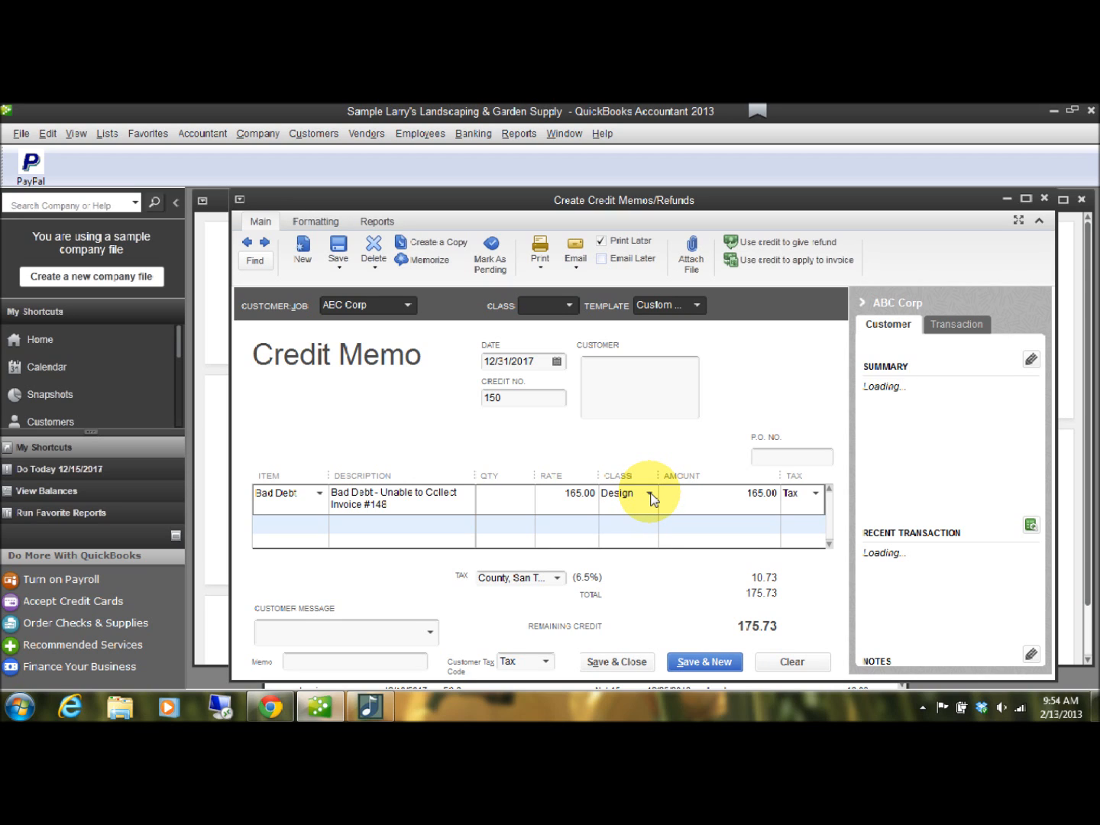
Set the Bad Debt line's tax code to Non, for non-taxable sales.
{"action": "left_click", "coordinate": [815, 493]}
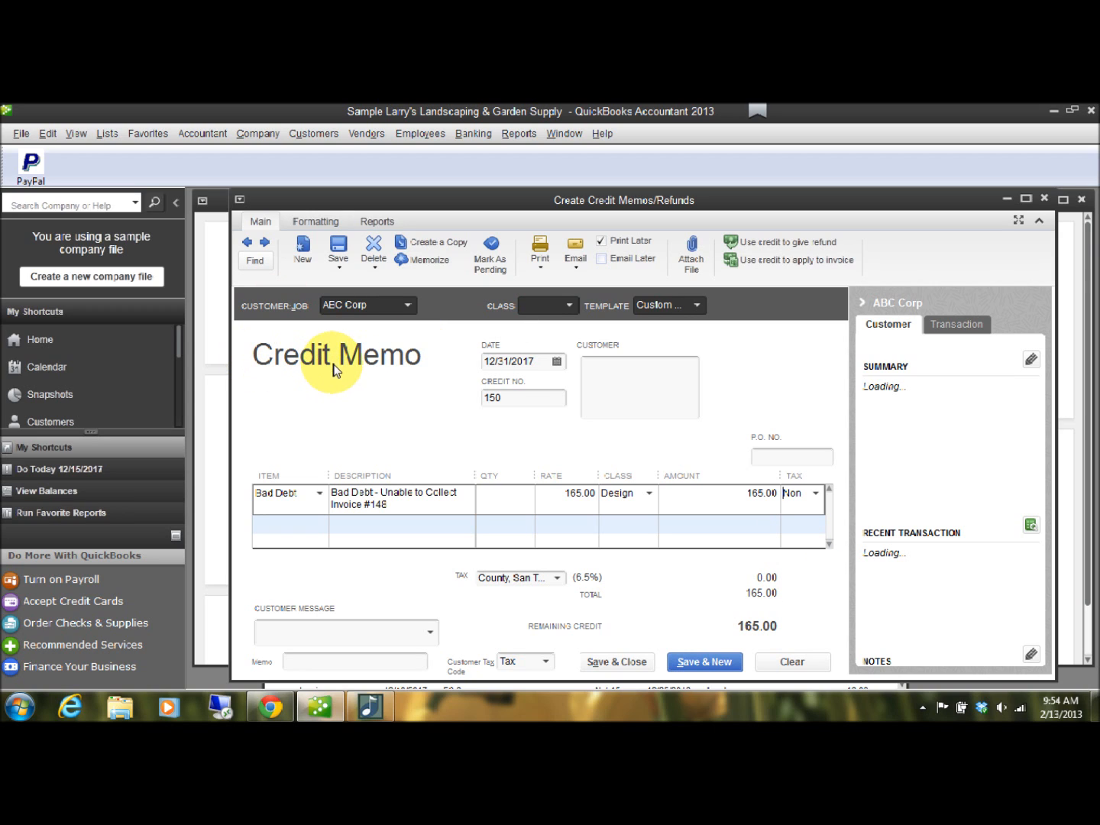
{"action": "left_click", "coordinate": [815, 493]}
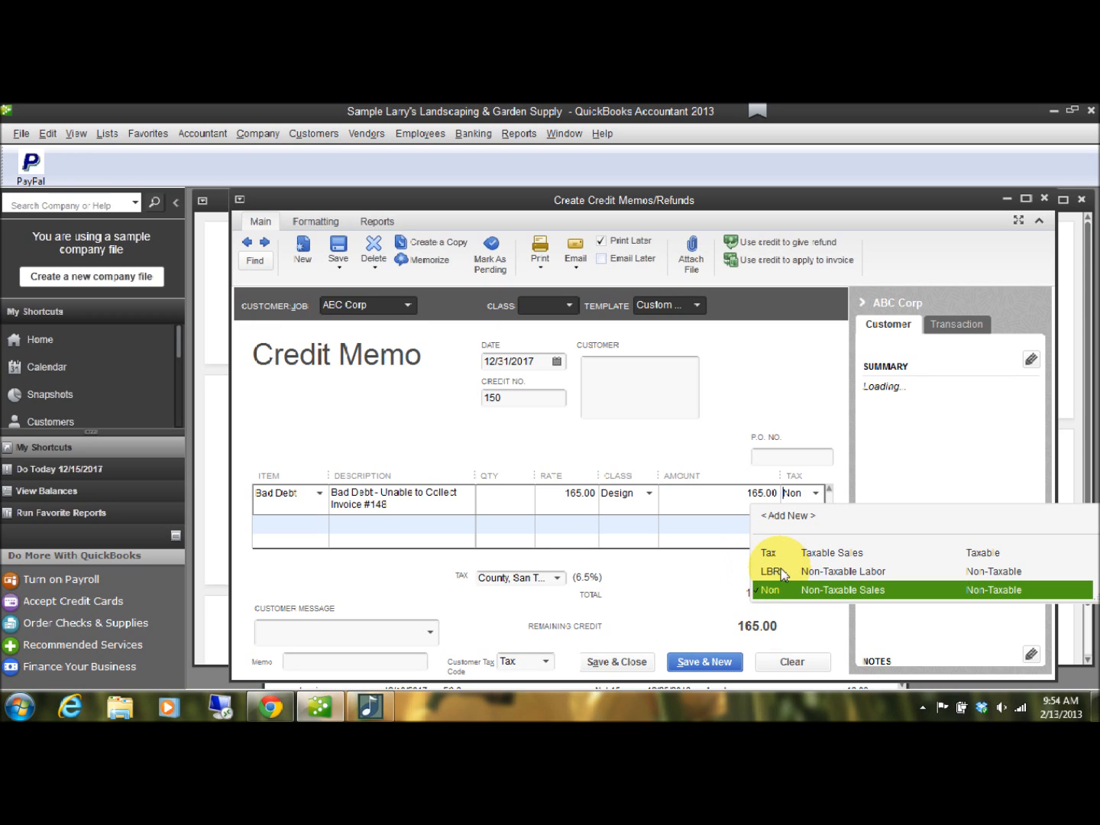
{"action": "left_click", "coordinate": [772, 589]}
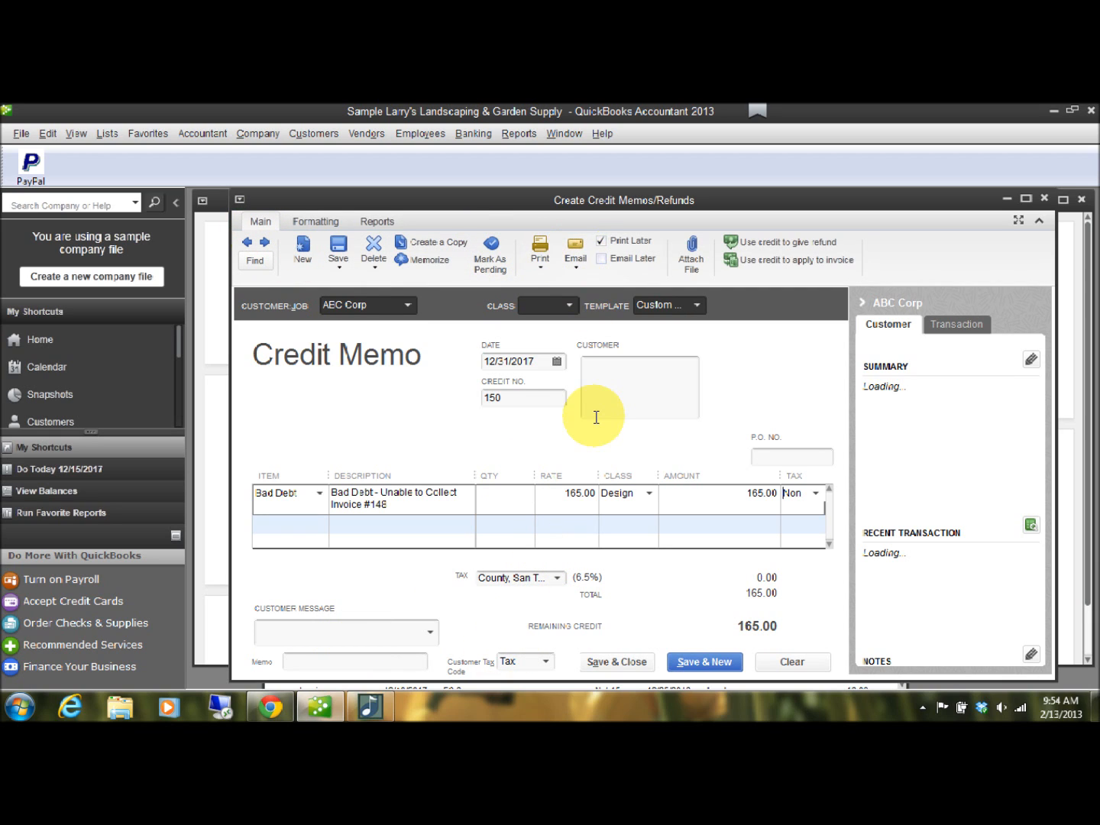
Save and close the credit memo, choosing to apply its available credit to an invoice.
{"action": "left_click", "coordinate": [619, 670]}
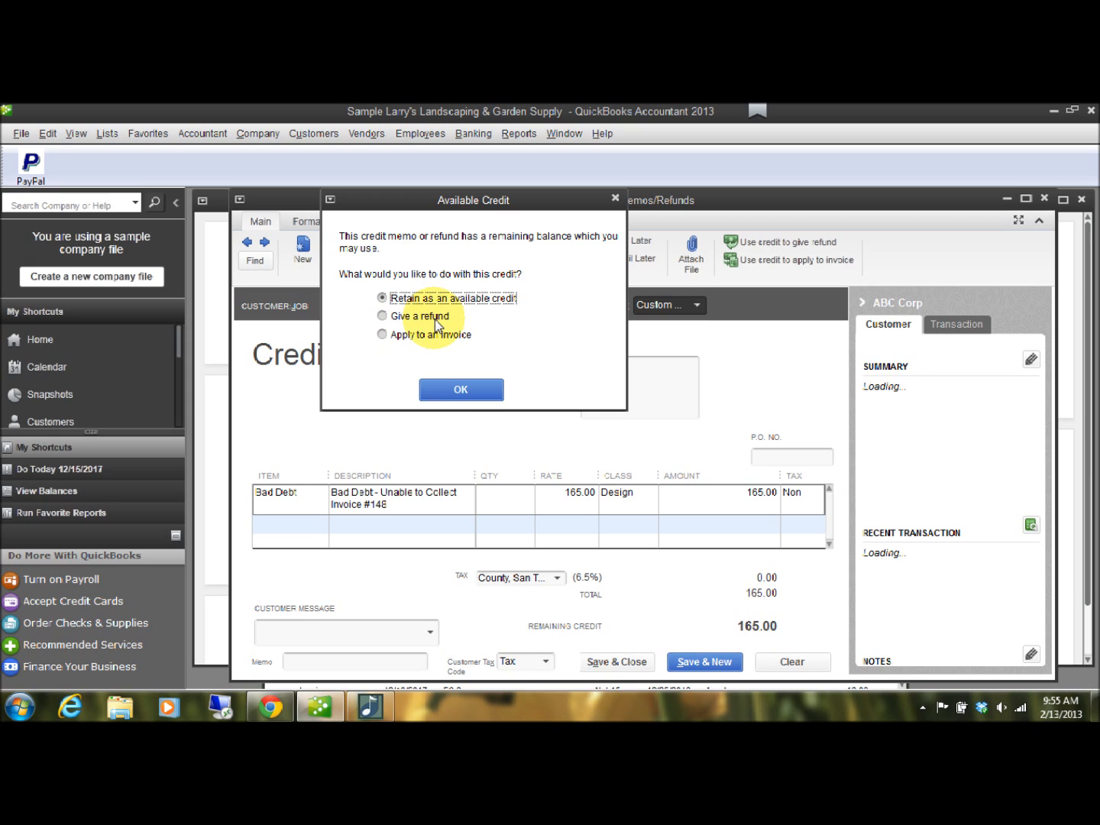
{"action": "left_click", "coordinate": [408, 337]}
{"action": "left_click", "coordinate": [462, 391]}
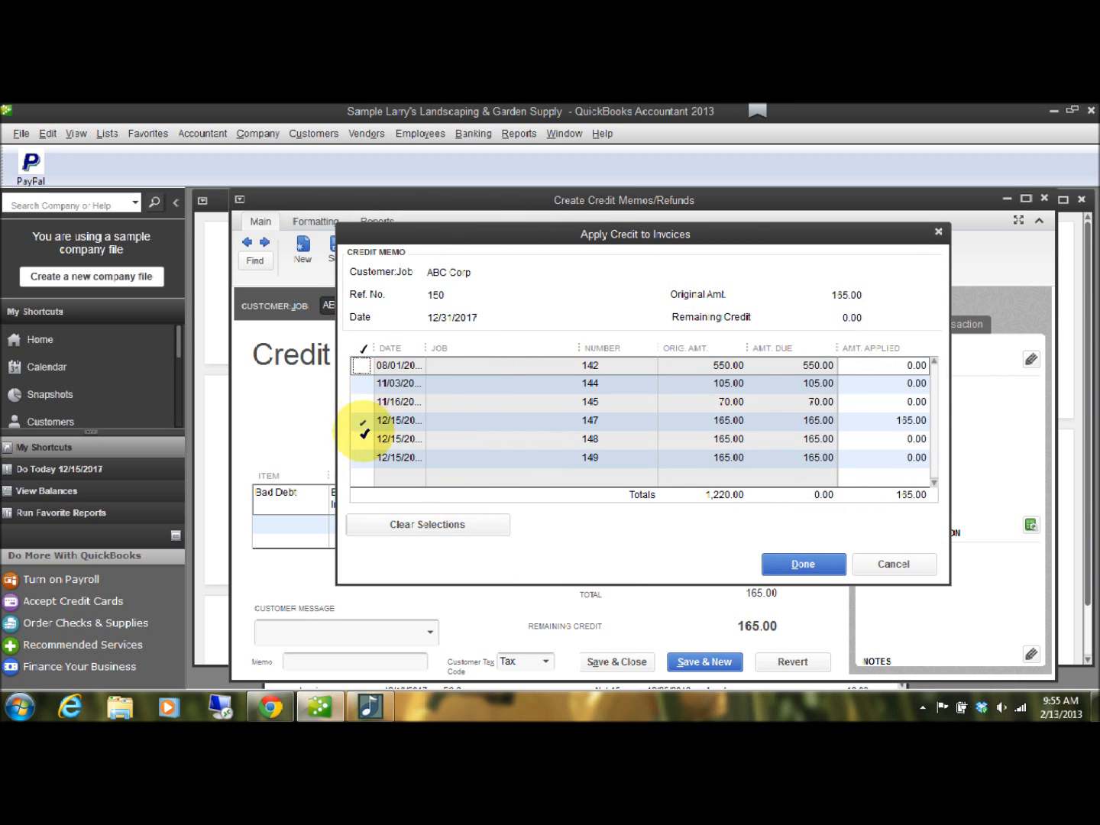
Remove the credit from invoice 147, apply it to invoice 148 instead, and finish the credit application.
{"action": "left_click", "coordinate": [363, 446]}
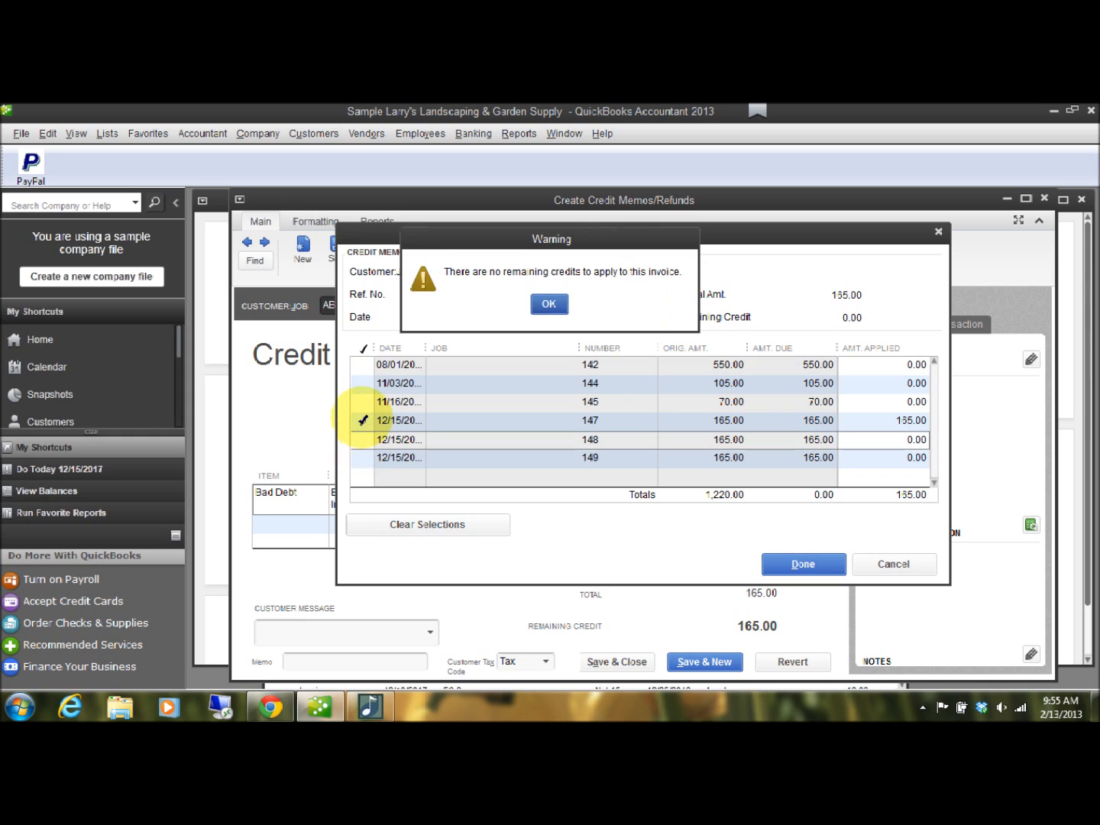
{"action": "left_click", "coordinate": [543, 301]}
{"action": "left_click", "coordinate": [362, 422]}
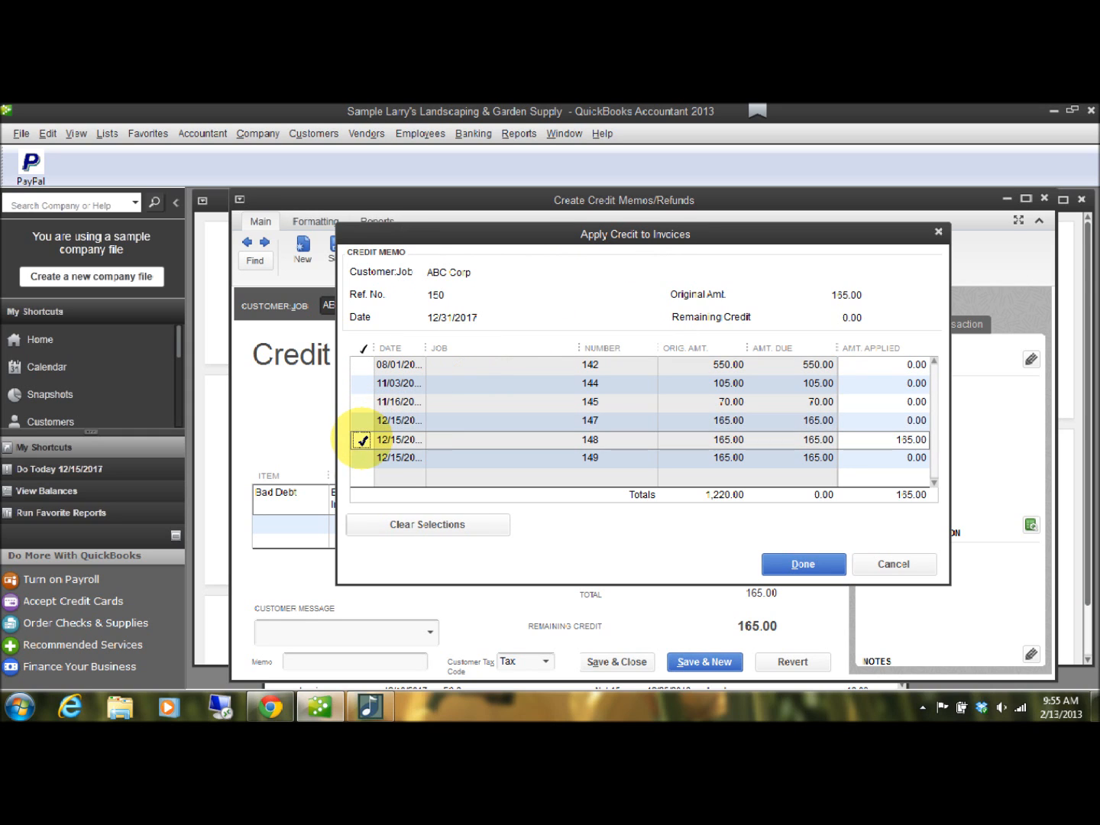
{"action": "left_click", "coordinate": [361, 440]}
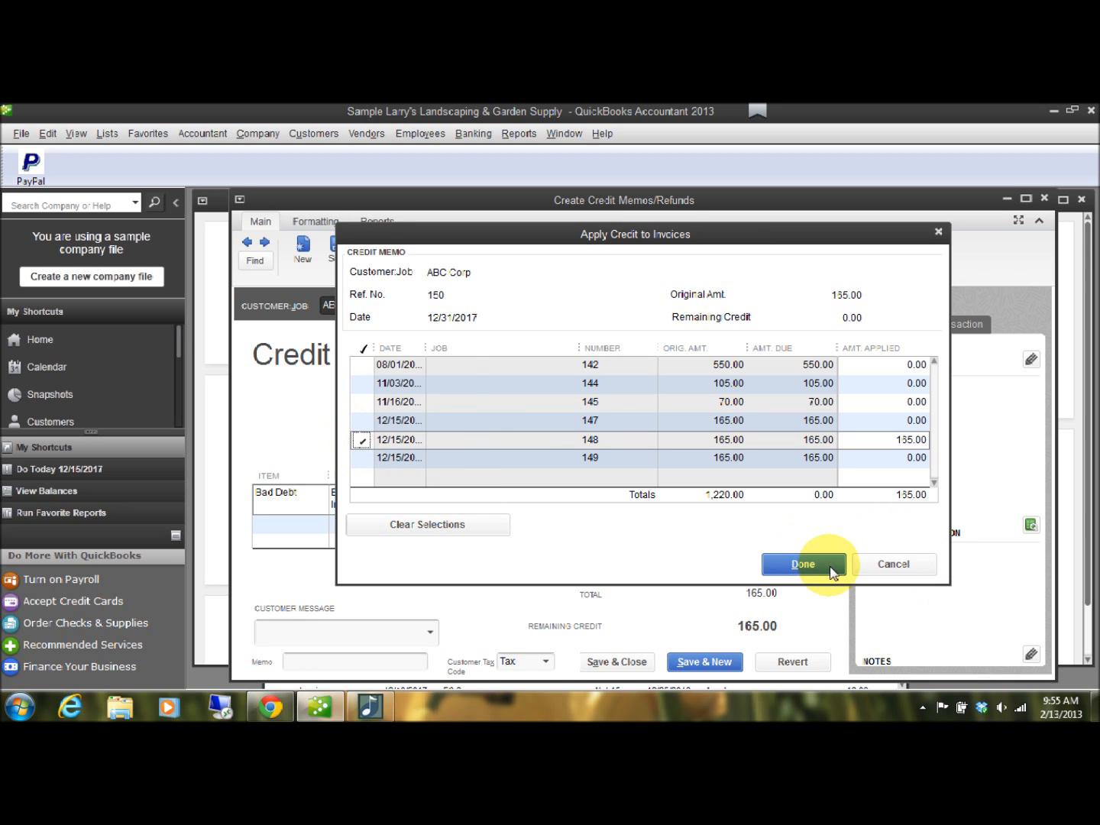
{"action": "left_click", "coordinate": [802, 565]}
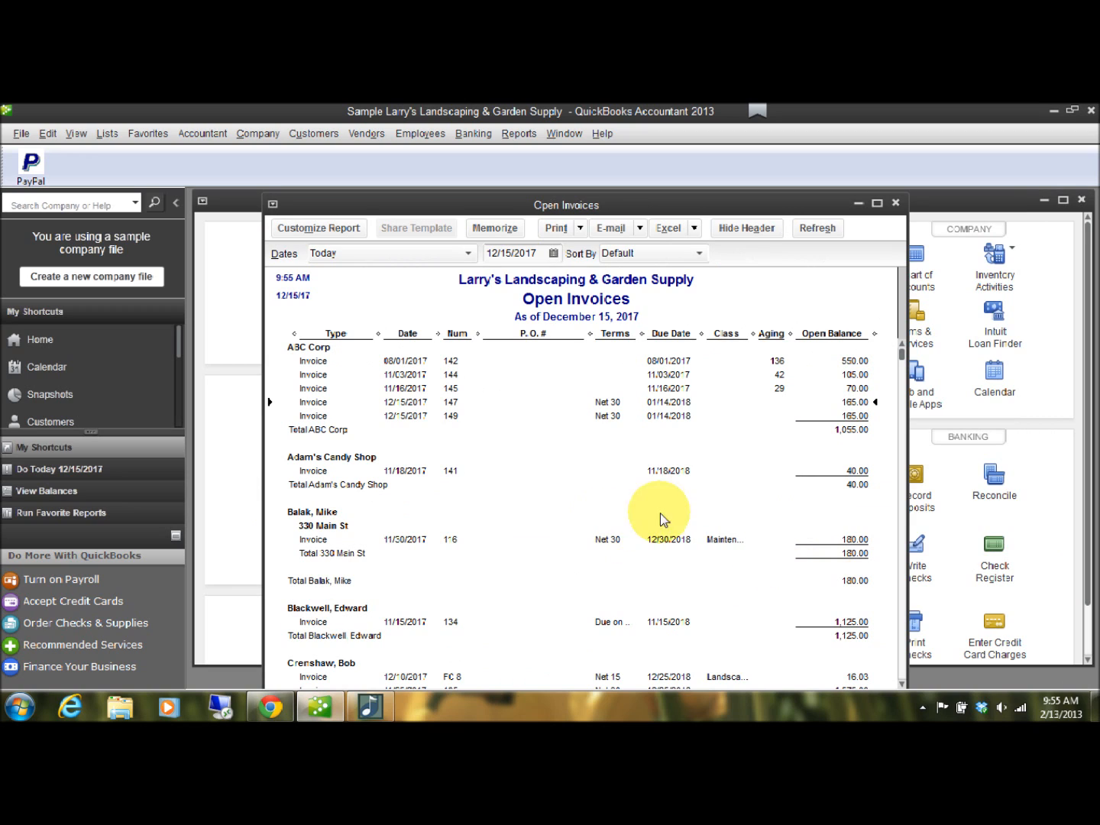
Close the Open Invoices report and run it again to check ABC Corp's remaining open invoices.
{"action": "left_click", "coordinate": [895, 202]}
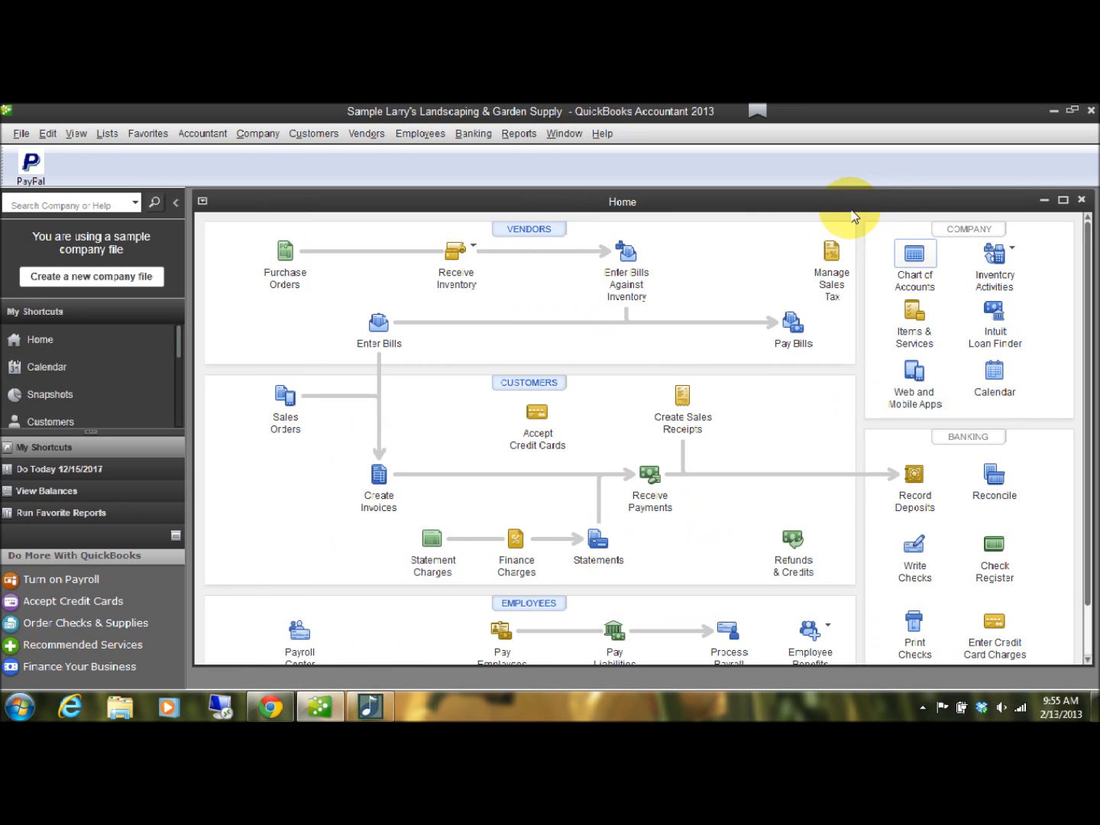
{"action": "left_click", "coordinate": [525, 134]}
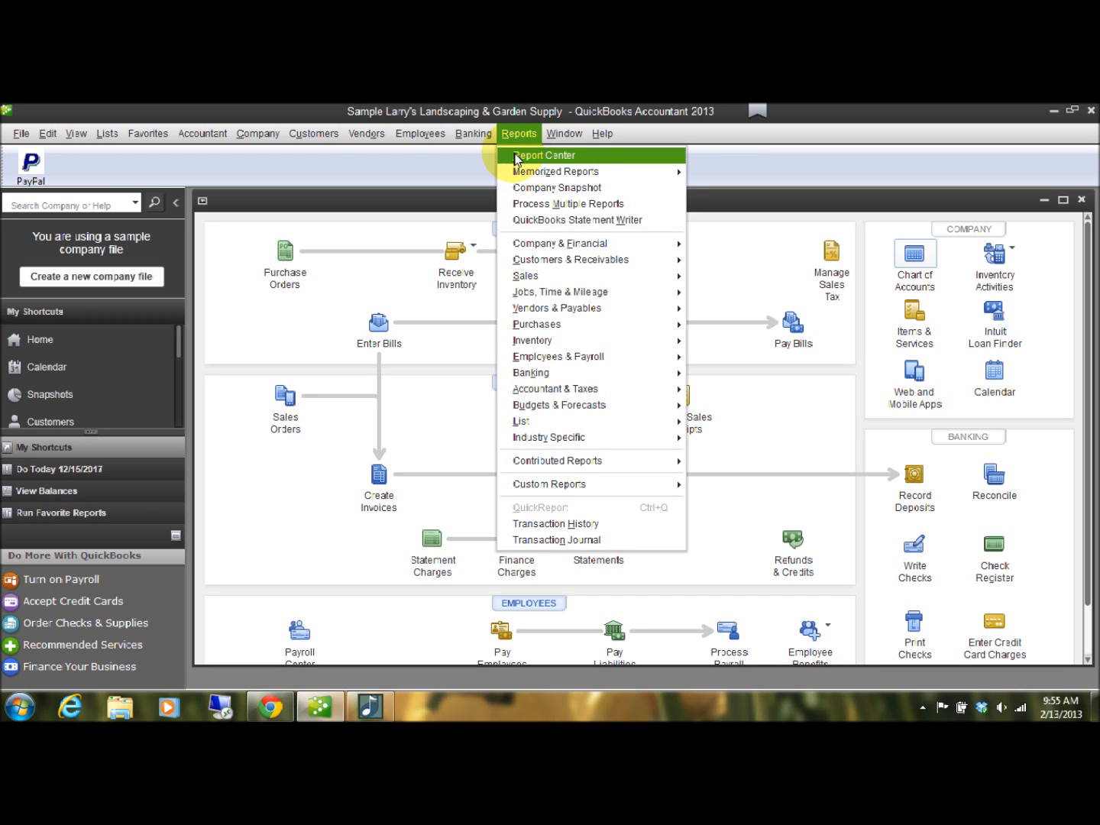
{"action": "mouse_move", "coordinate": [590, 266]}
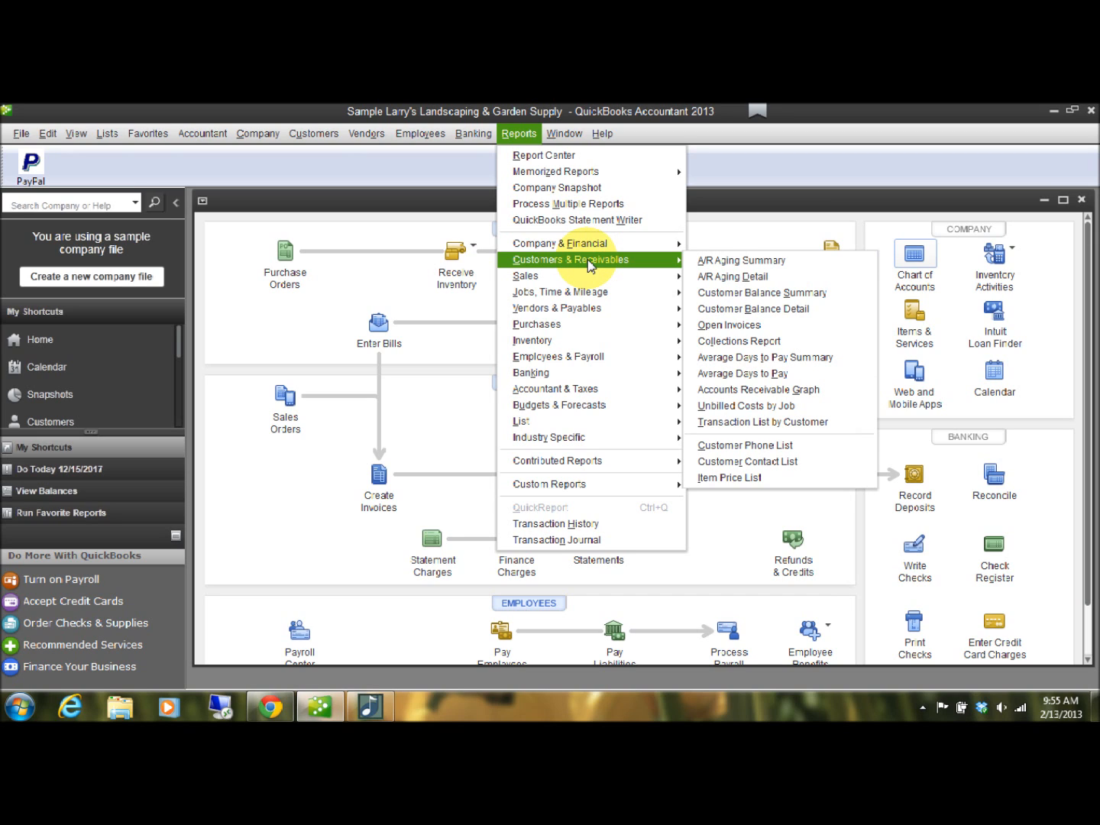
{"action": "left_click", "coordinate": [739, 331]}
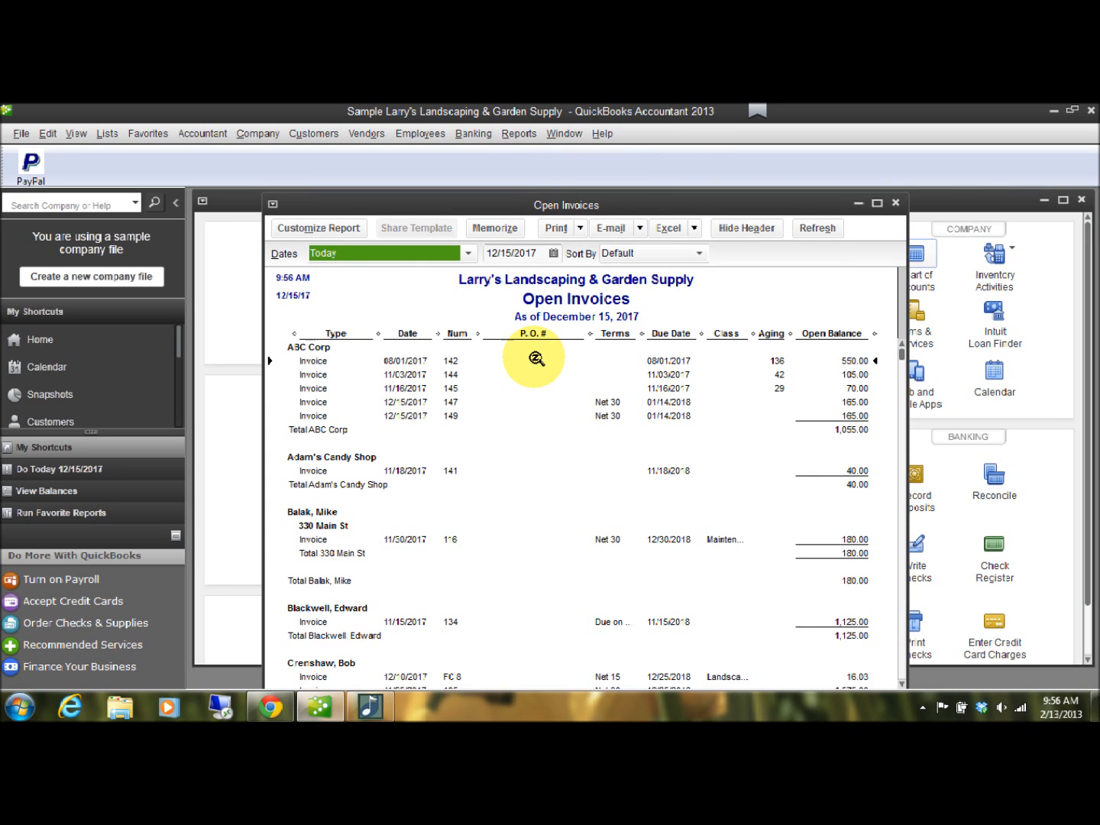